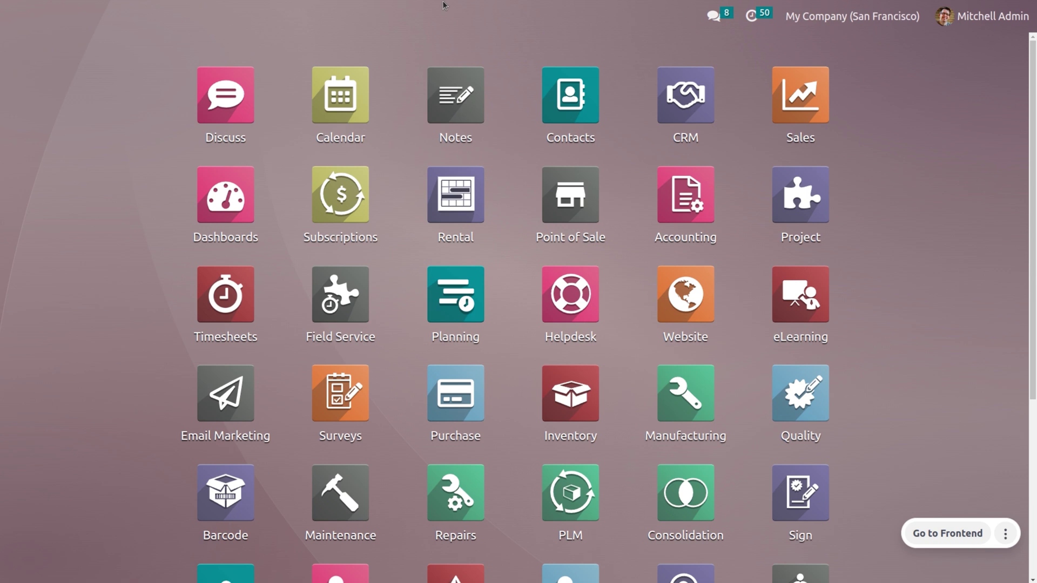
Open the Inventory application's product categories list.
{"action": "type", "text": "in"}
{"action": "key", "text": "Return"}
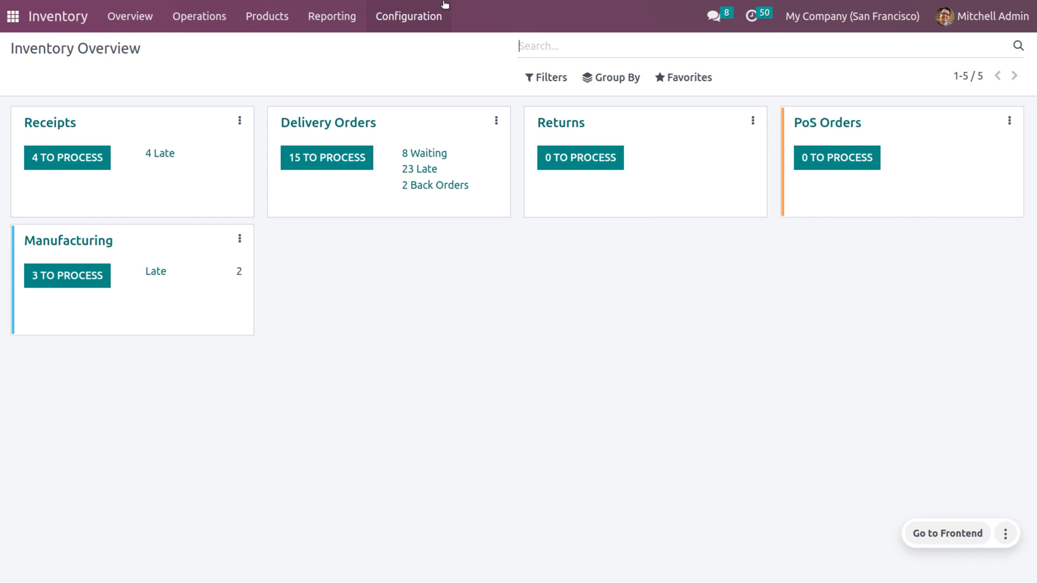
{"action": "left_click", "coordinate": [445, 4]}
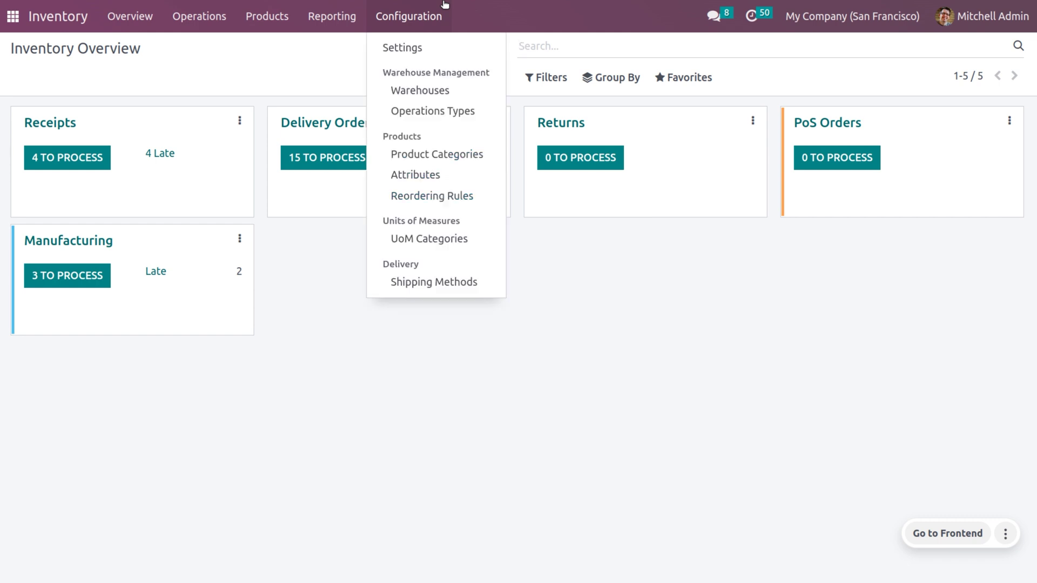
{"action": "left_click", "coordinate": [424, 156]}
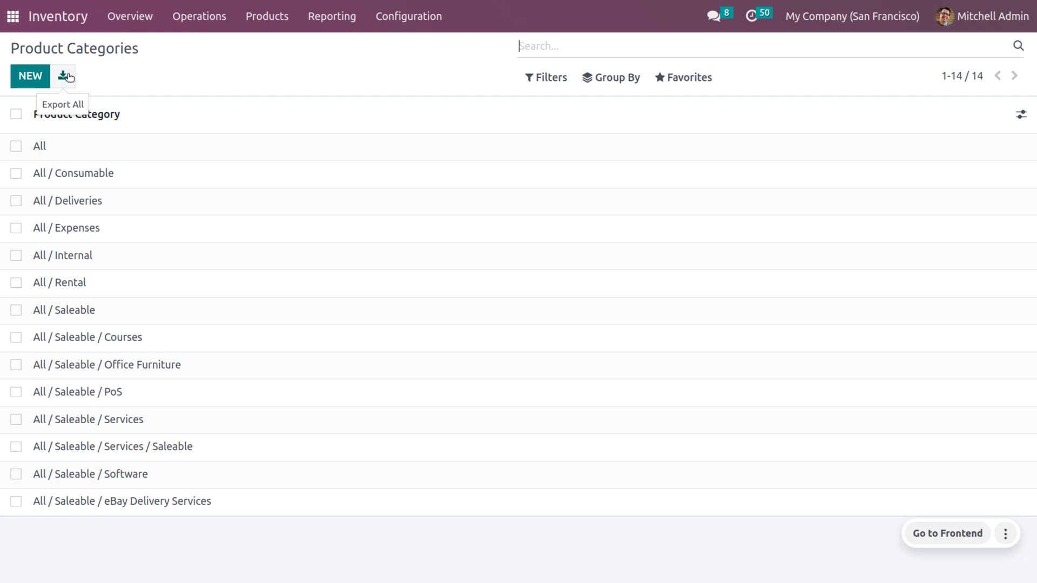
Export only the All category to an XLSX file with the Display Name field, without the import-compatible option.
{"action": "left_click", "coordinate": [16, 115]}
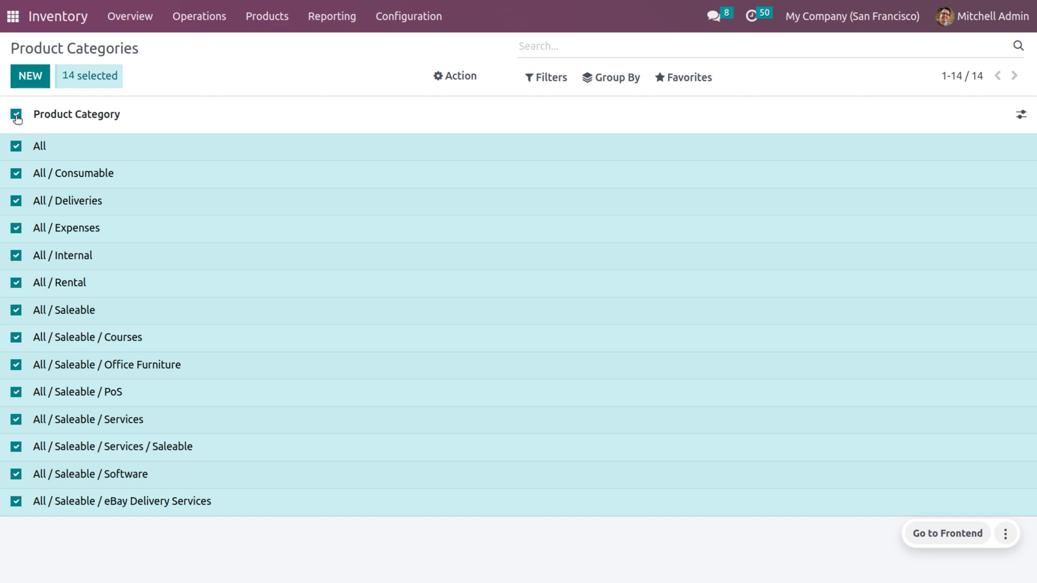
{"action": "left_click", "coordinate": [15, 114]}
{"action": "left_click", "coordinate": [17, 148]}
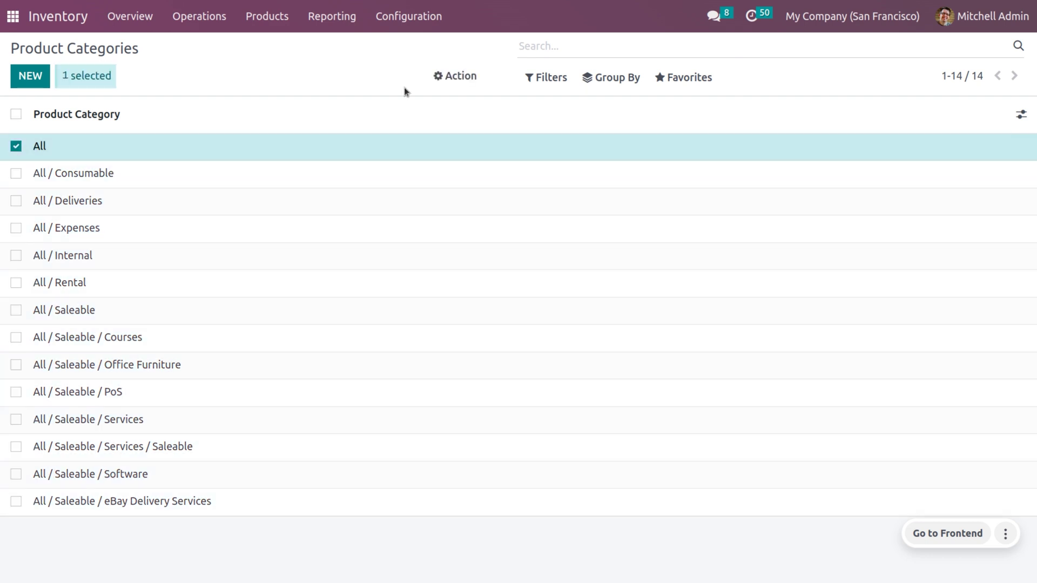
{"action": "left_click", "coordinate": [452, 80]}
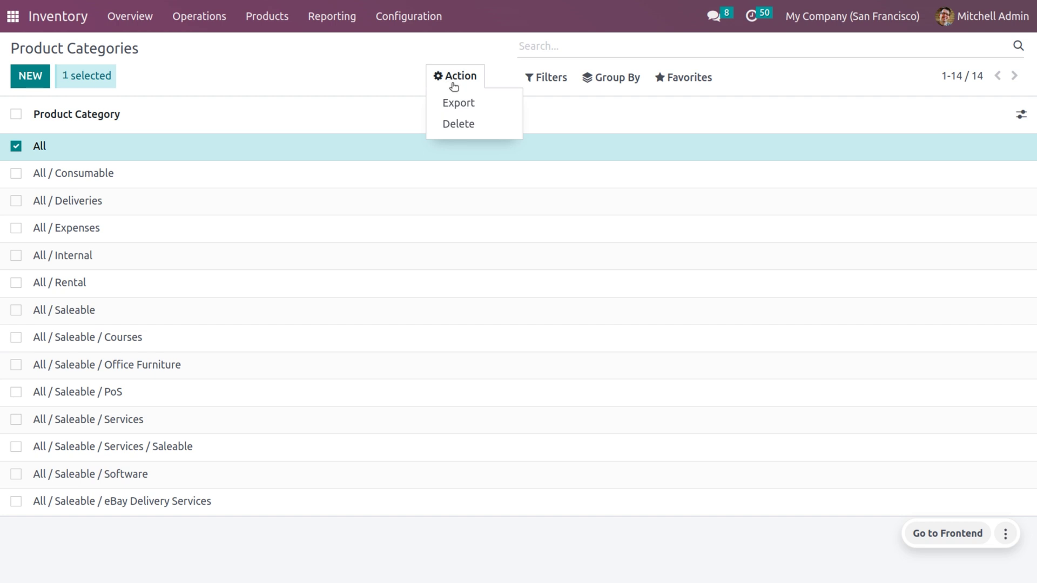
{"action": "left_click", "coordinate": [466, 110]}
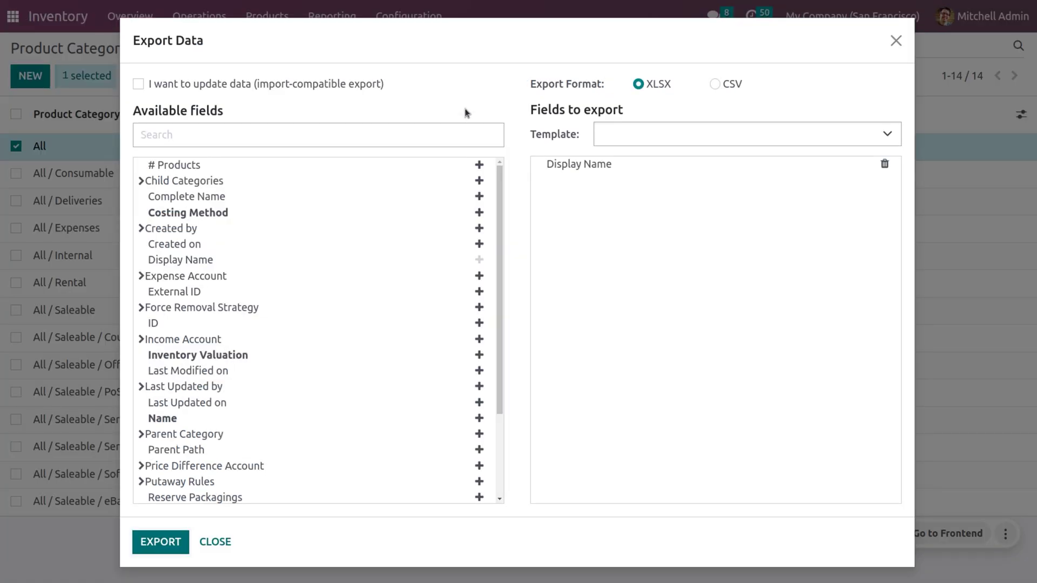
{"action": "left_click", "coordinate": [189, 86]}
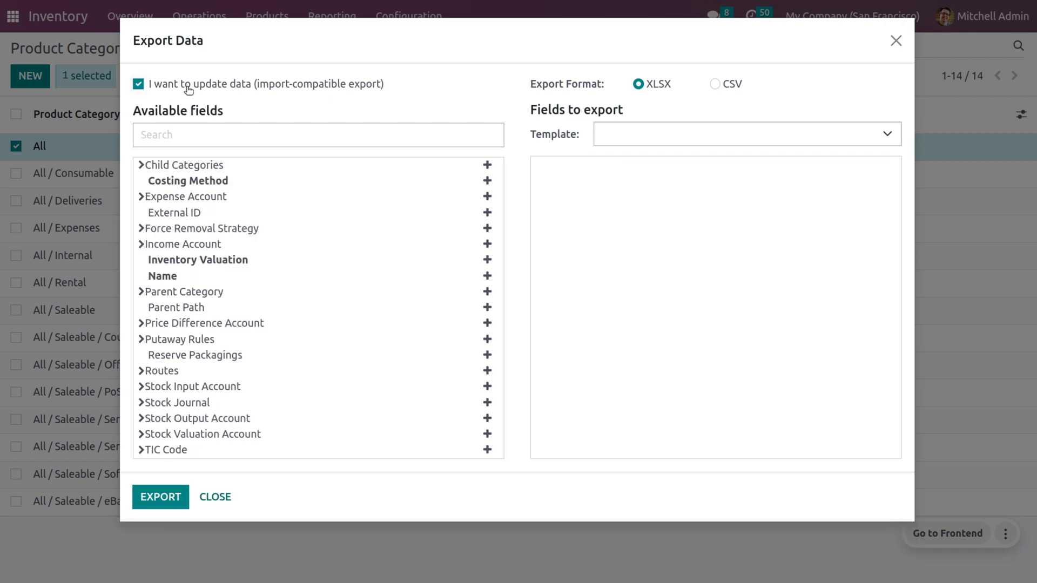
{"action": "left_click", "coordinate": [188, 86]}
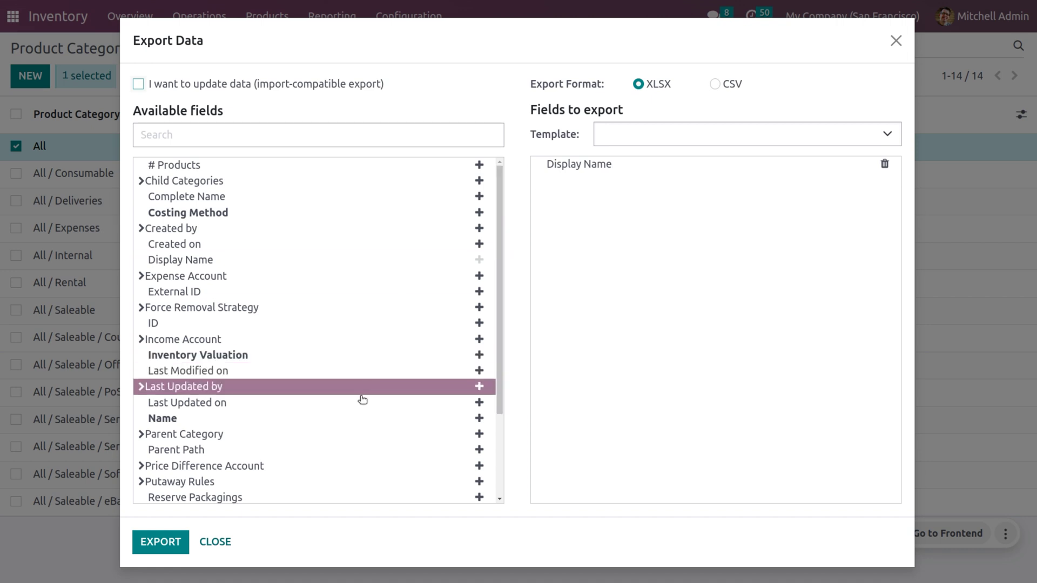
{"action": "left_click", "coordinate": [175, 544]}
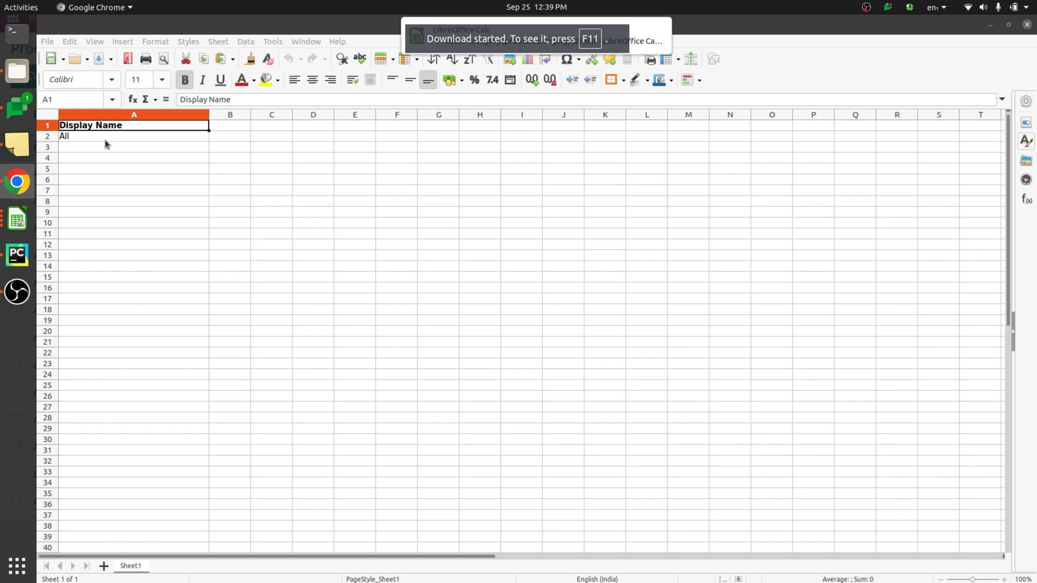
Enter "All / Food" in A2 and "All / Service / Travel" in A3, and save the workbook in Excel 2007–365 format.
{"action": "left_click", "coordinate": [102, 137]}
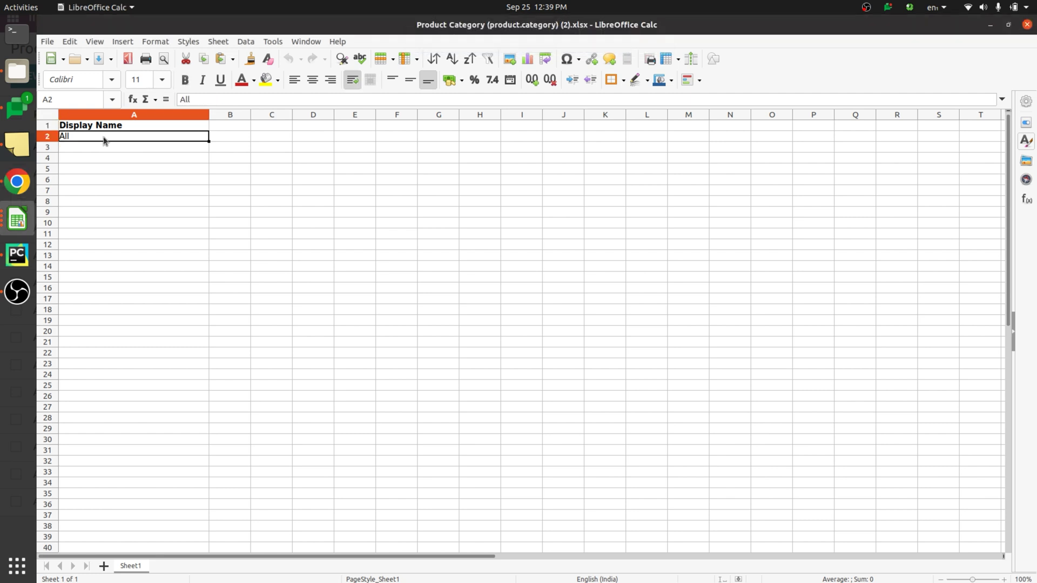
{"action": "double_click", "coordinate": [103, 137]}
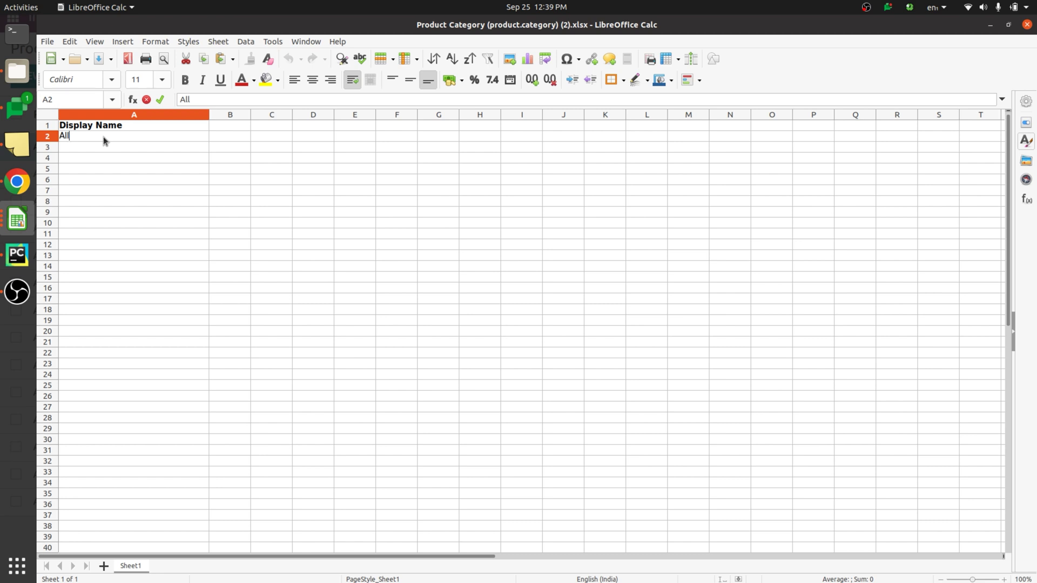
{"action": "type", "text": "/ Food"}
{"action": "left_click", "coordinate": [103, 153]}
{"action": "type", "text": "All / "}
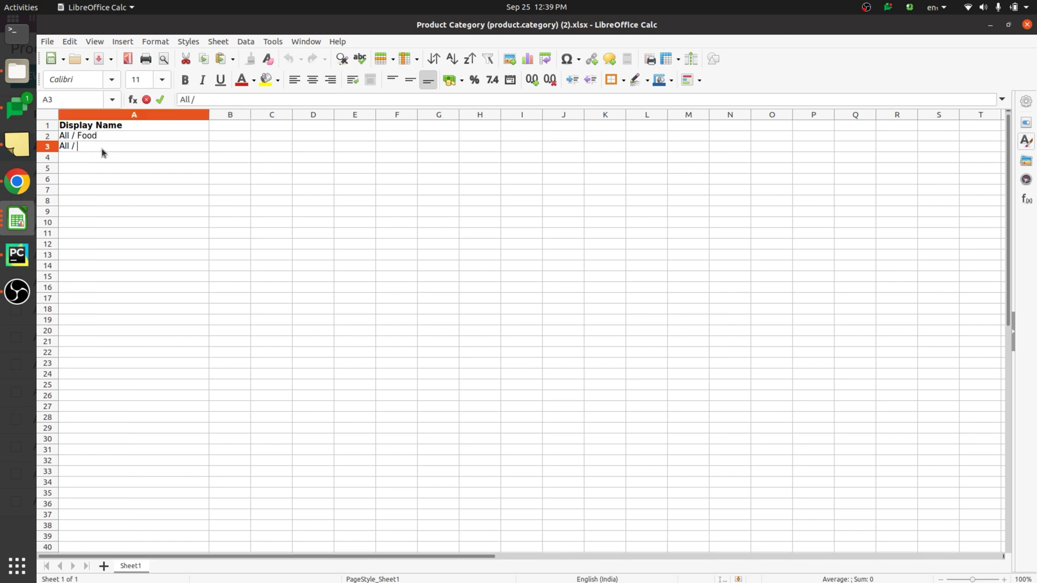
{"action": "type", "text": "Service / Travel"}
{"action": "key", "text": "ctrl+s"}
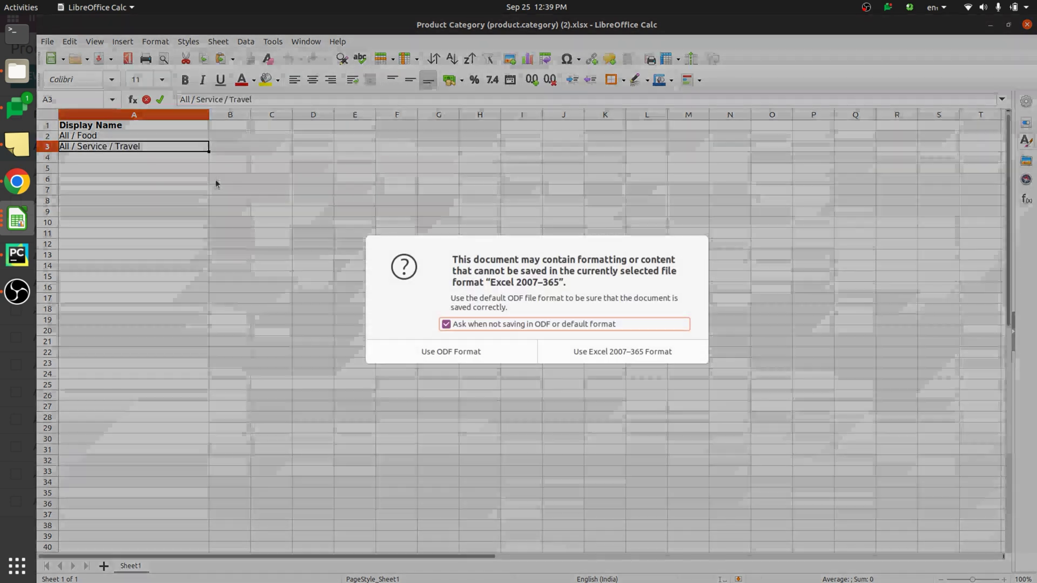
{"action": "left_click", "coordinate": [584, 358]}
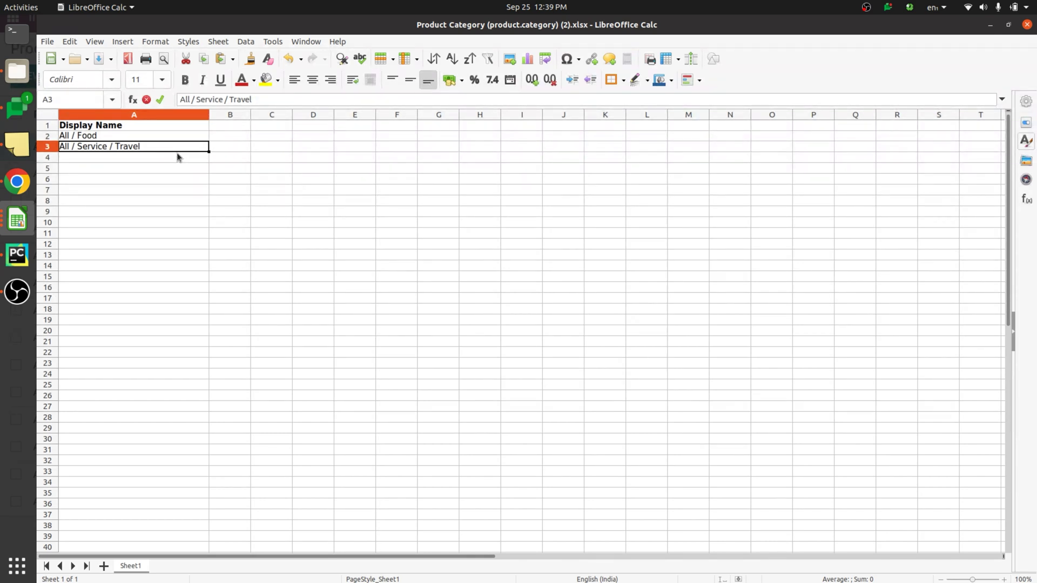
Return to Odoo, dismiss the export dialog and upload Product Category (product.category) (2).xlsx for importing product category records.
{"action": "left_click", "coordinate": [17, 182]}
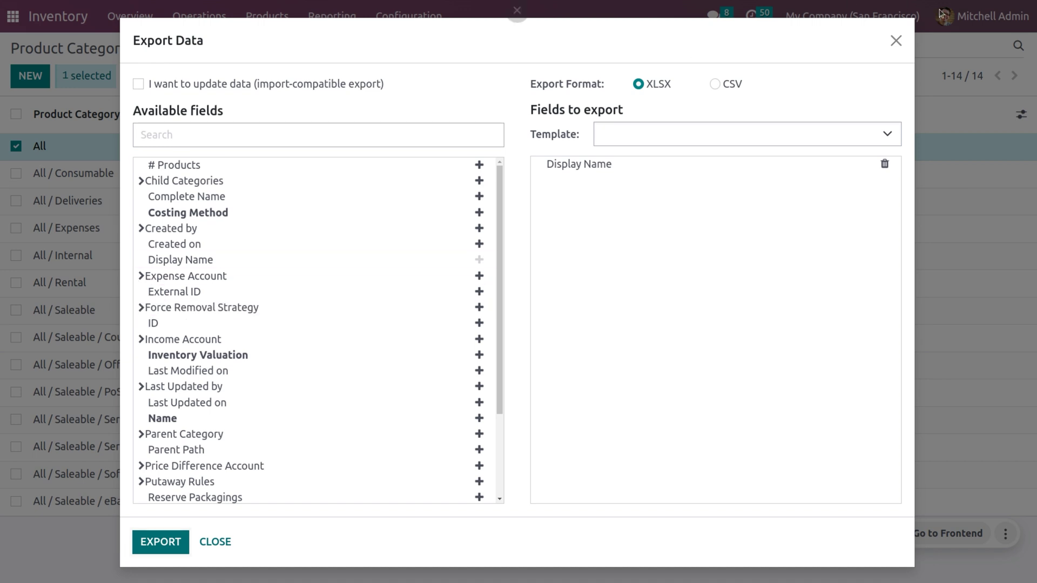
{"action": "left_click", "coordinate": [896, 41]}
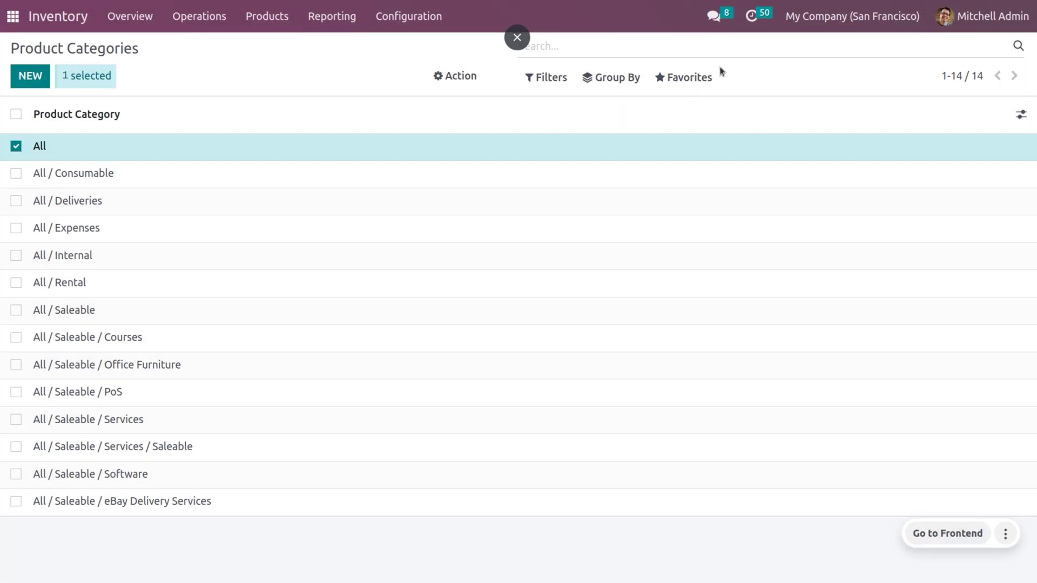
{"action": "left_click", "coordinate": [661, 82]}
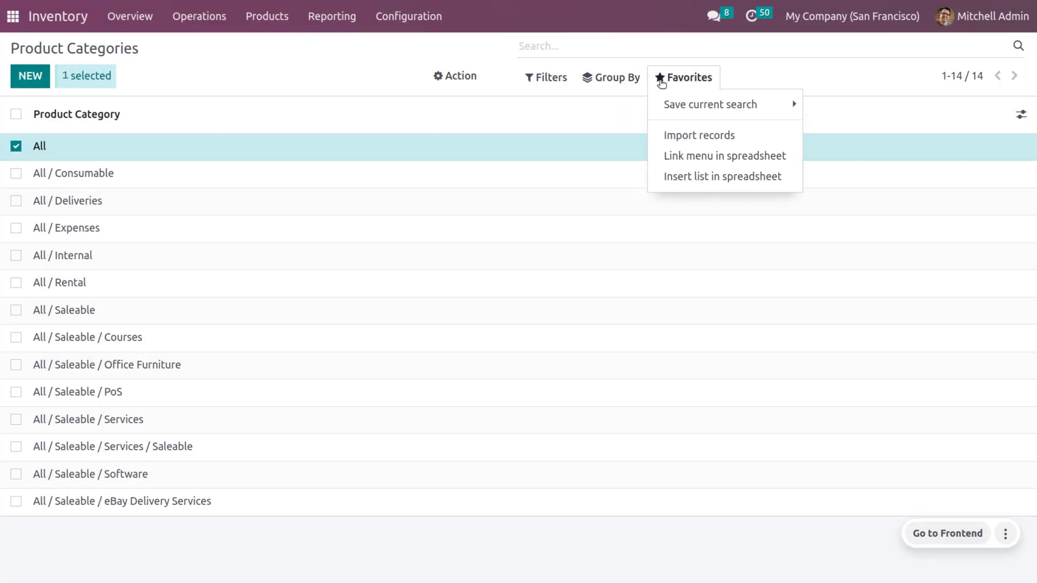
{"action": "left_click", "coordinate": [684, 142]}
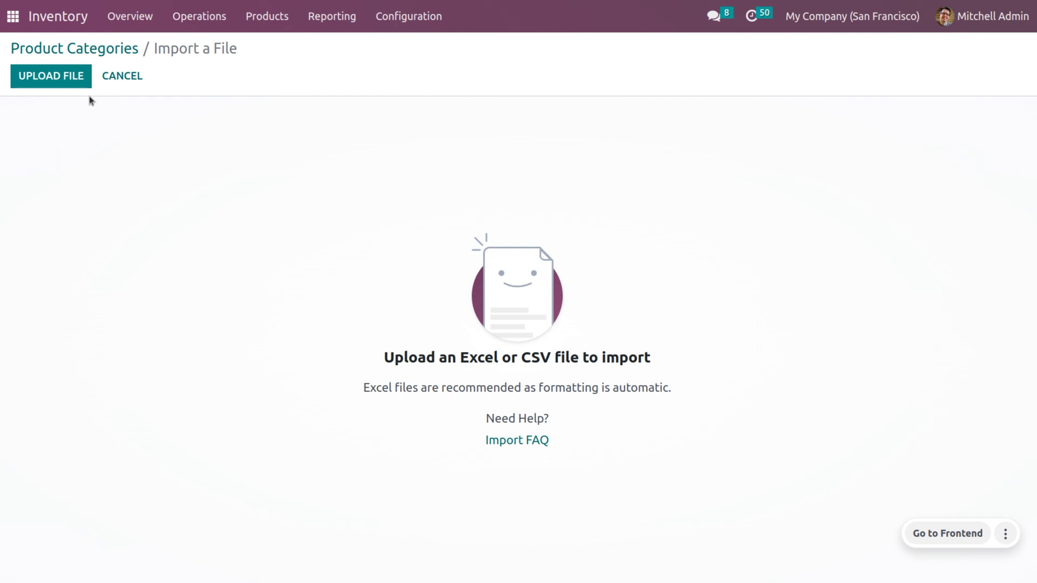
{"action": "left_click", "coordinate": [59, 79]}
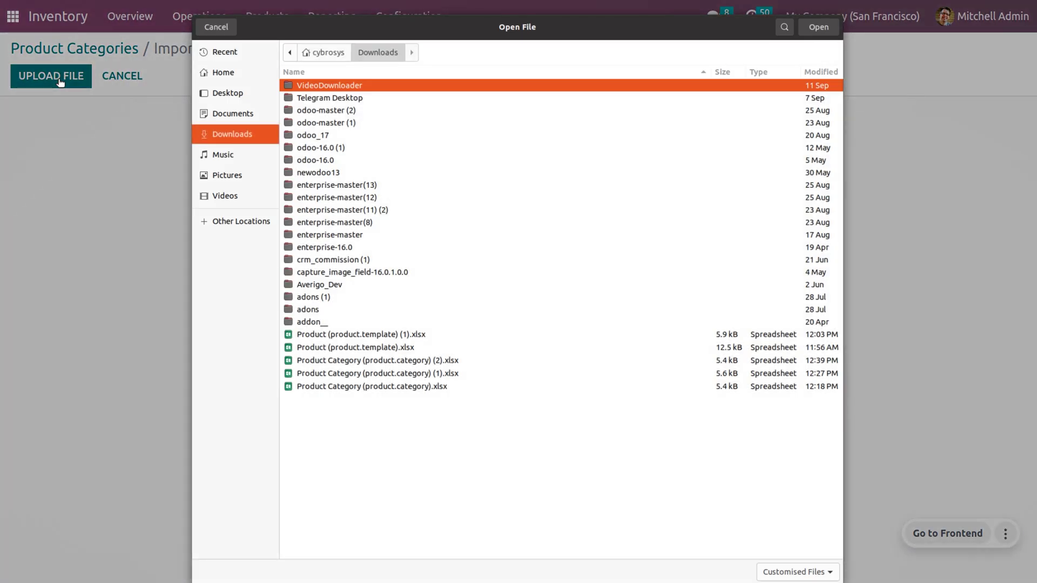
{"action": "left_click", "coordinate": [559, 359]}
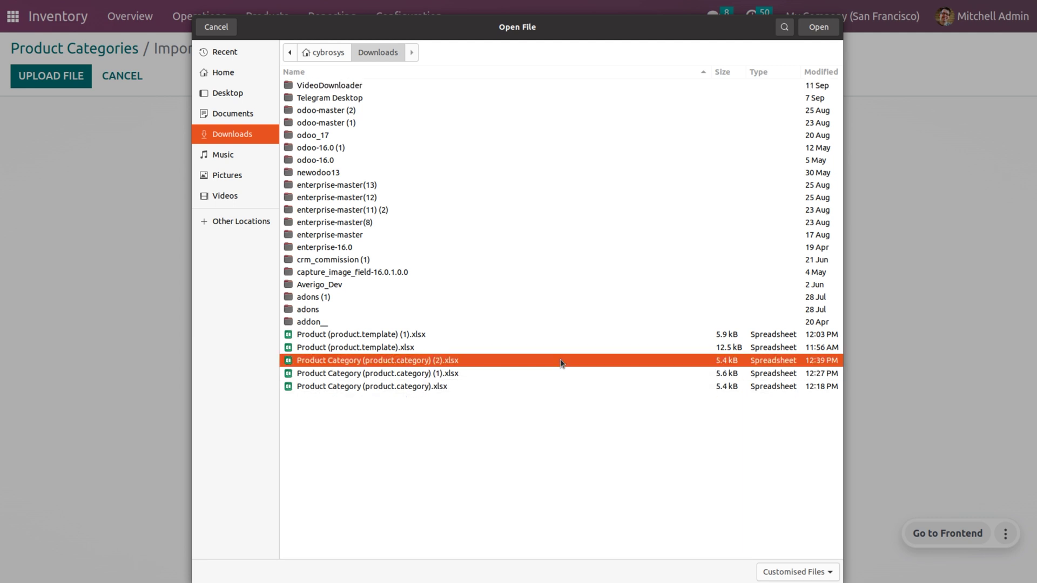
{"action": "left_click", "coordinate": [819, 27]}
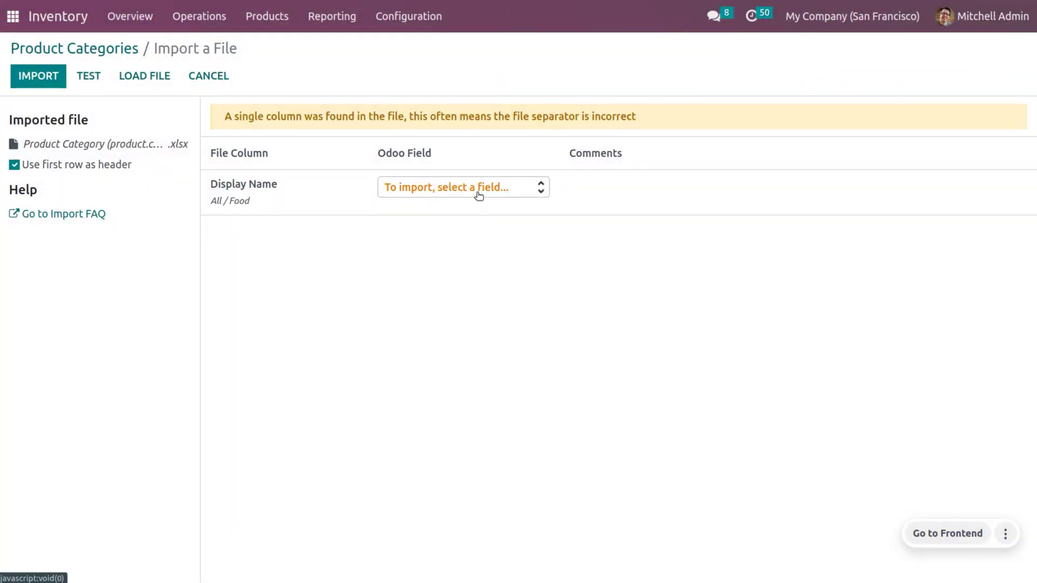
Map the Display Name column to the Name field, test the file and import the categories.
{"action": "left_click", "coordinate": [479, 194]}
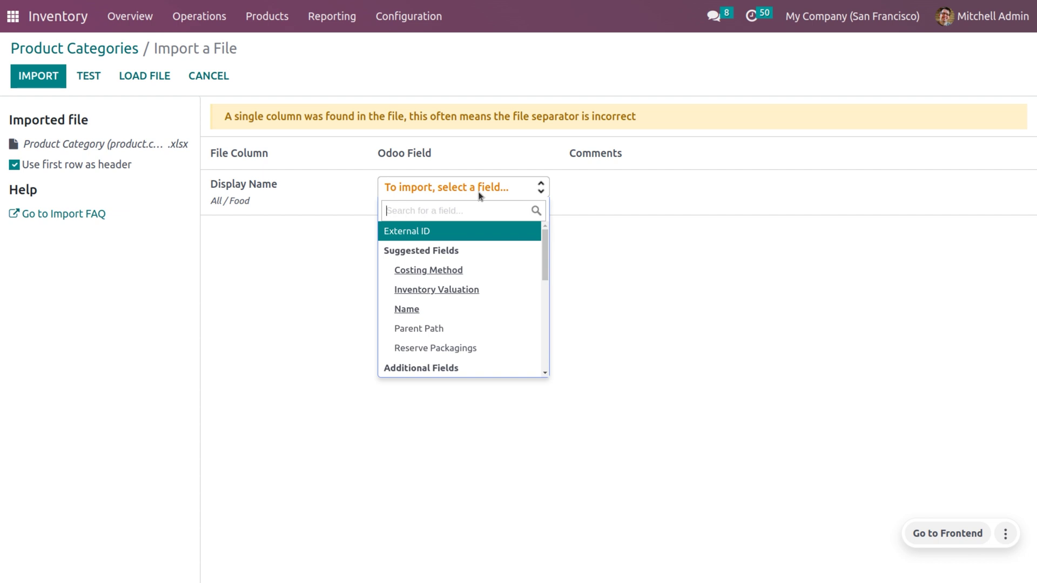
{"action": "type", "text": "Name"}
{"action": "key", "text": "Return"}
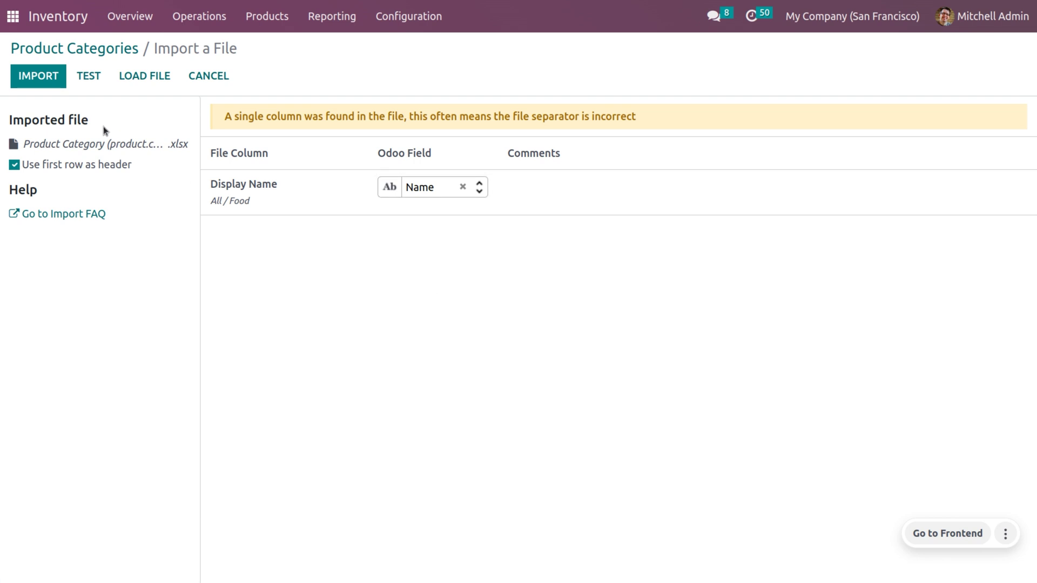
{"action": "left_click", "coordinate": [87, 75]}
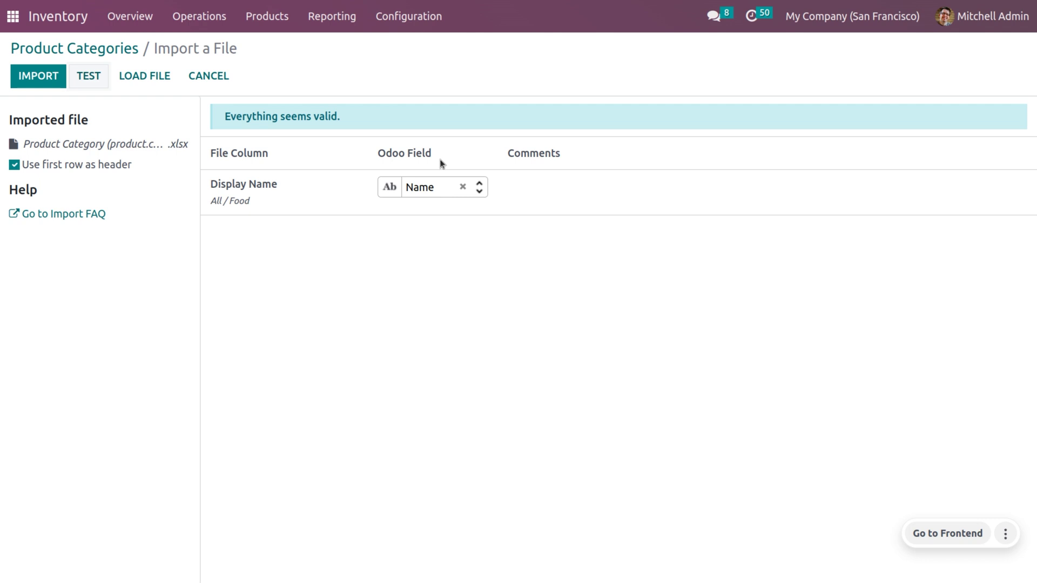
{"action": "left_click", "coordinate": [49, 81]}
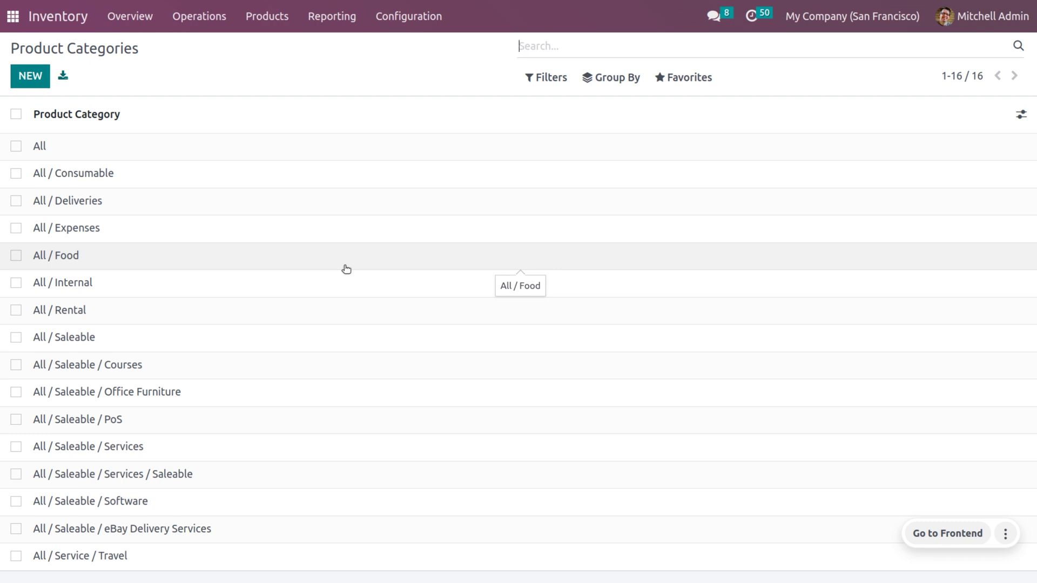
Open the Inventory products and show them in list view.
{"action": "left_click", "coordinate": [270, 14]}
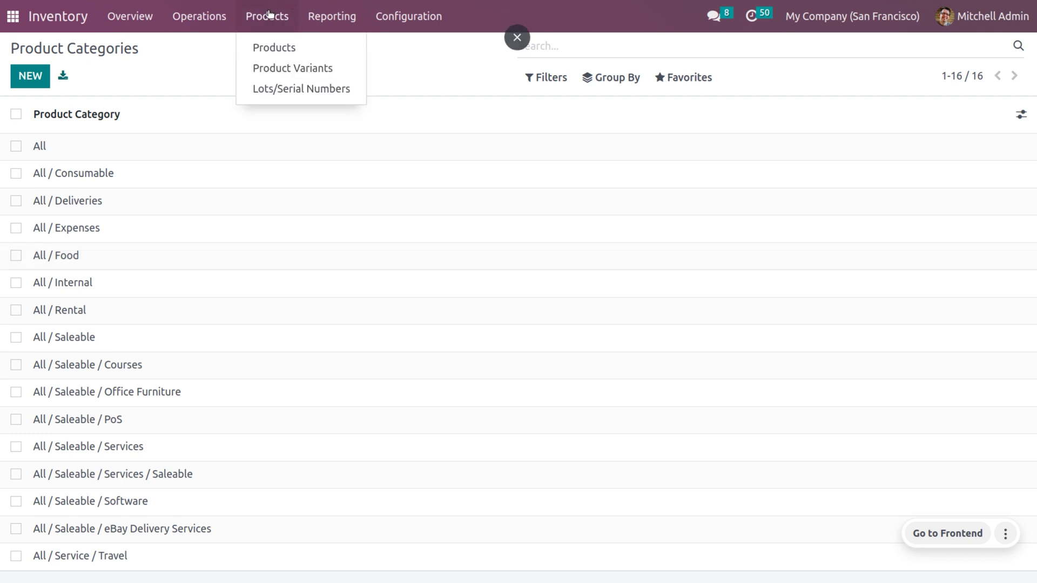
{"action": "left_click", "coordinate": [269, 49]}
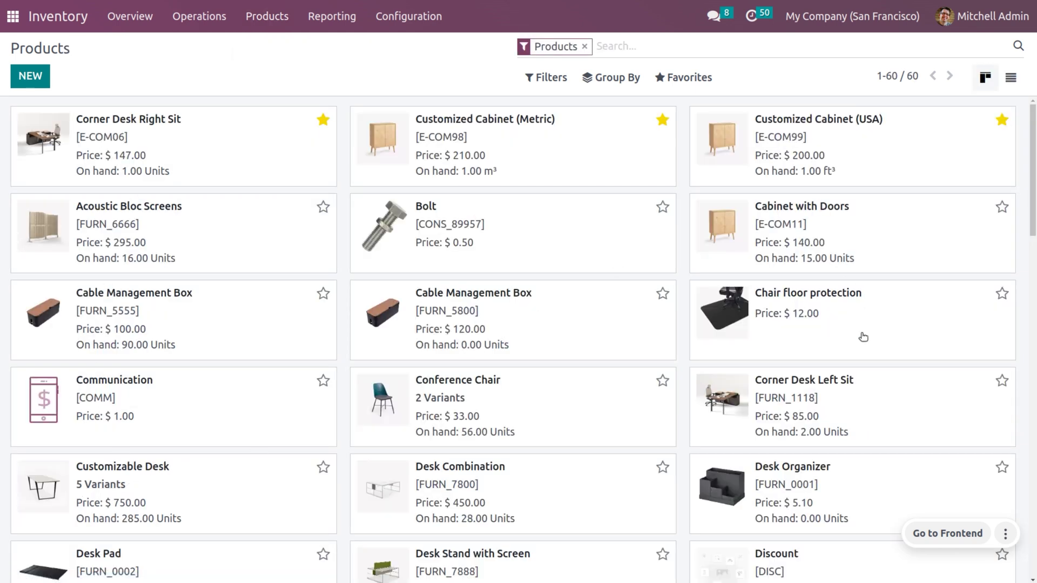
{"action": "left_click", "coordinate": [1011, 78]}
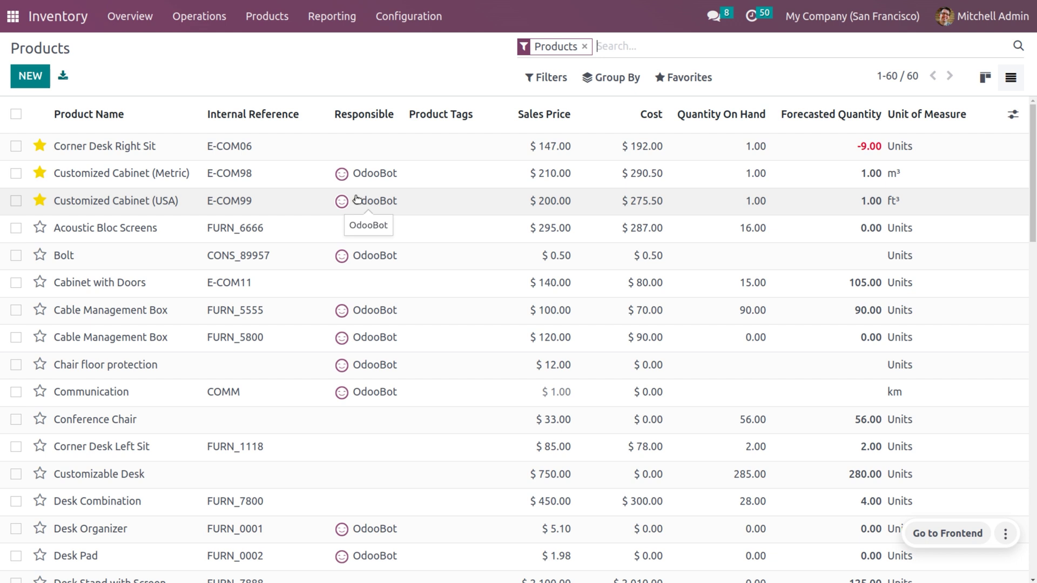
Export the Corner Desk Right Sit product as an import-compatible XLSX file with the default fields.
{"action": "left_click", "coordinate": [16, 115]}
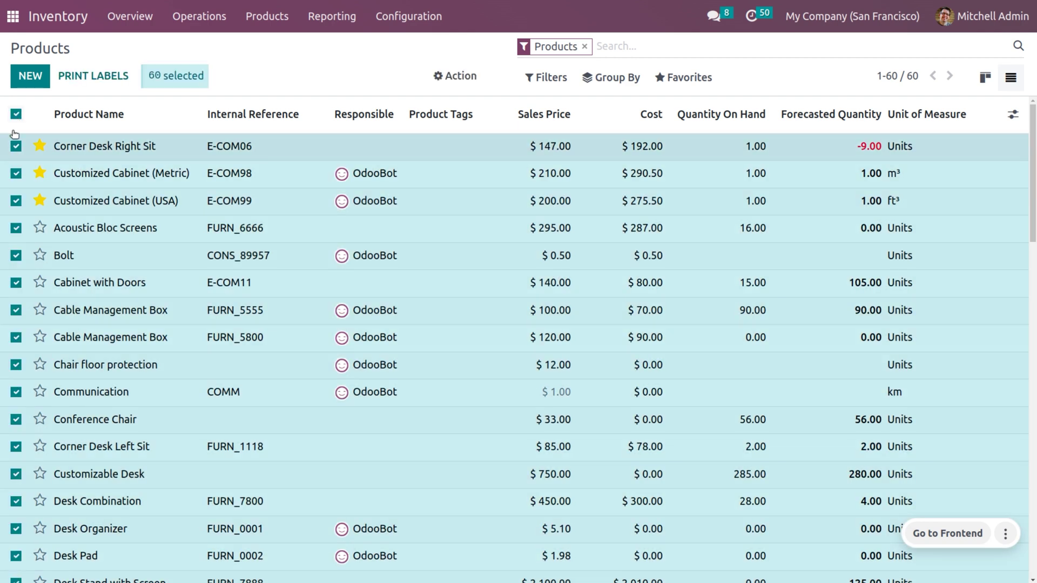
{"action": "left_click", "coordinate": [15, 115]}
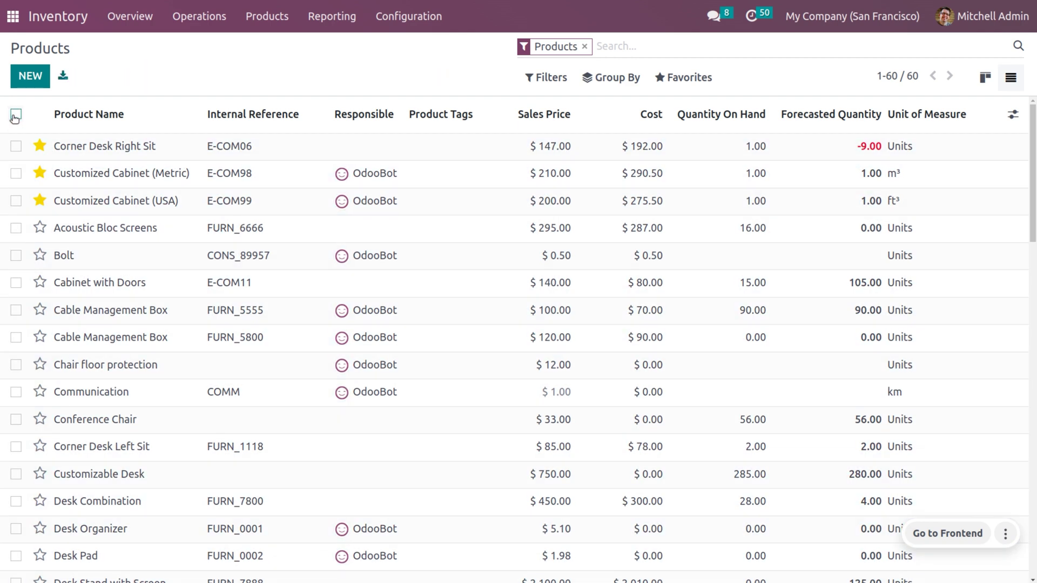
{"action": "left_click", "coordinate": [16, 147]}
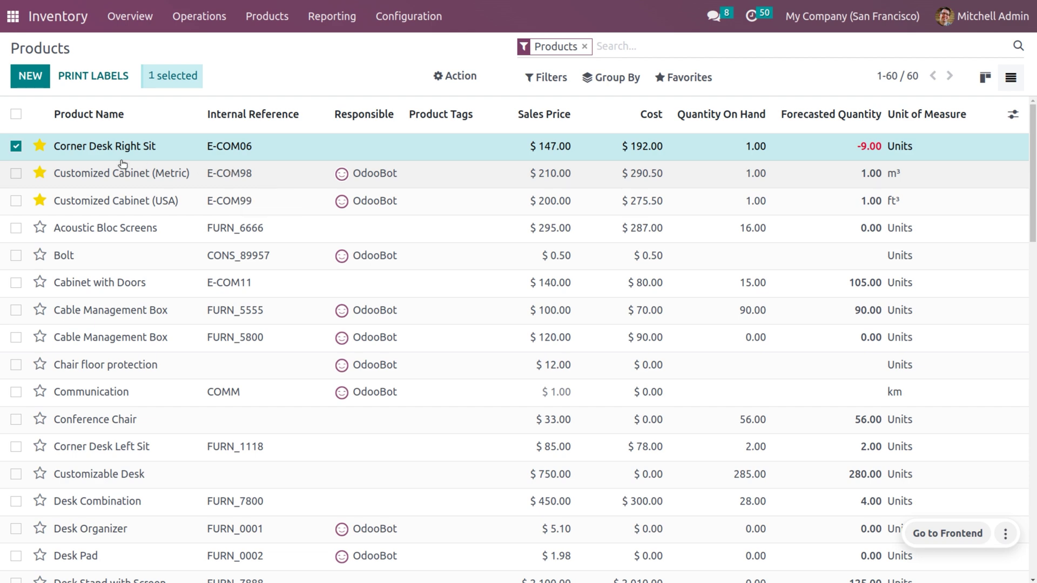
{"action": "left_click", "coordinate": [455, 85]}
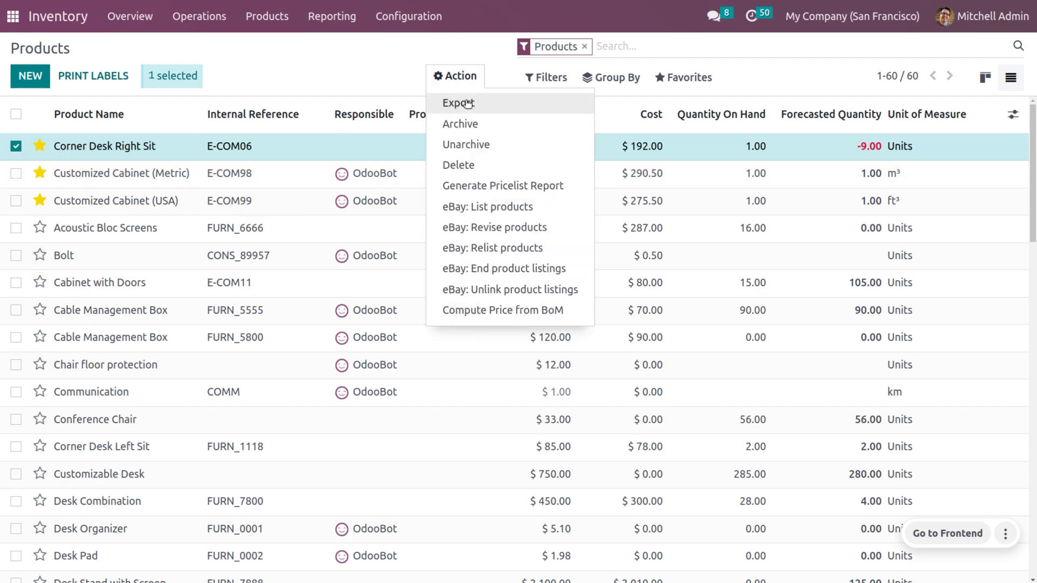
{"action": "left_click", "coordinate": [467, 103]}
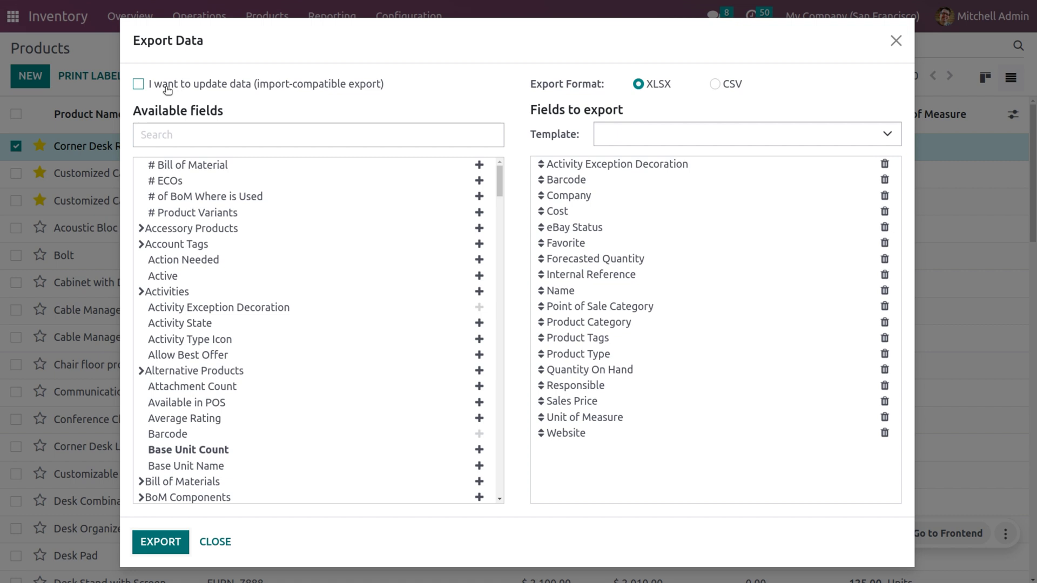
{"action": "left_click", "coordinate": [138, 84]}
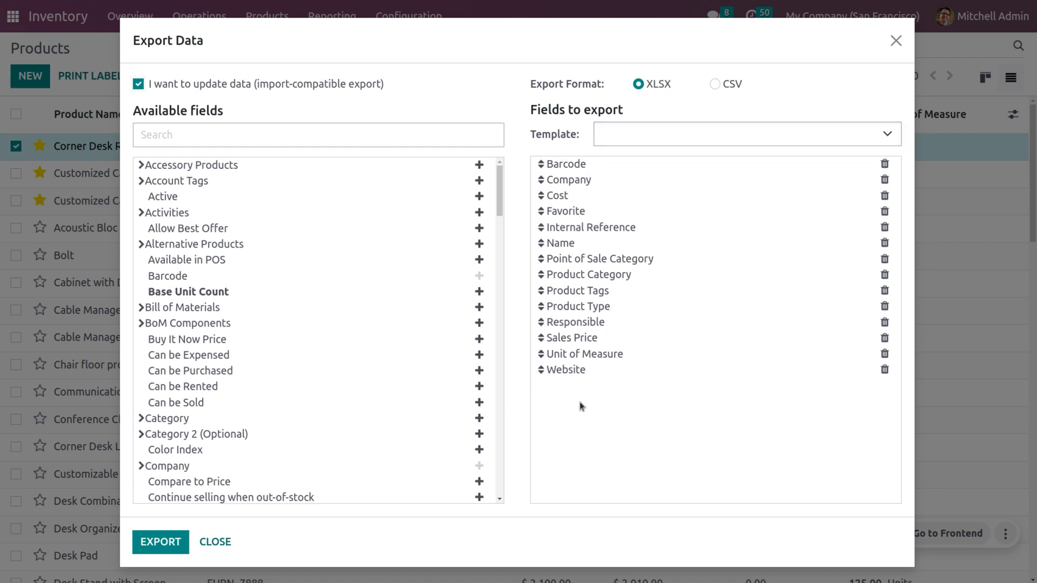
{"action": "left_click", "coordinate": [160, 542]}
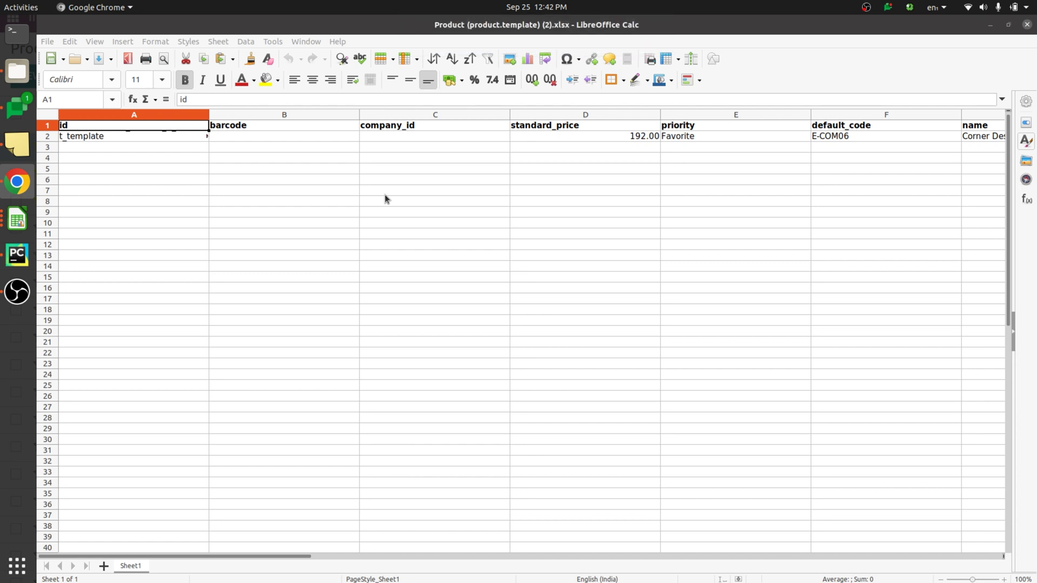
In the exported Product (product.template) (2).xlsx in LibreOffice Calc, fill row 3 with barcode "Book 123", standard_price 50 and priority "Favorite".
{"action": "left_click", "coordinate": [285, 147]}
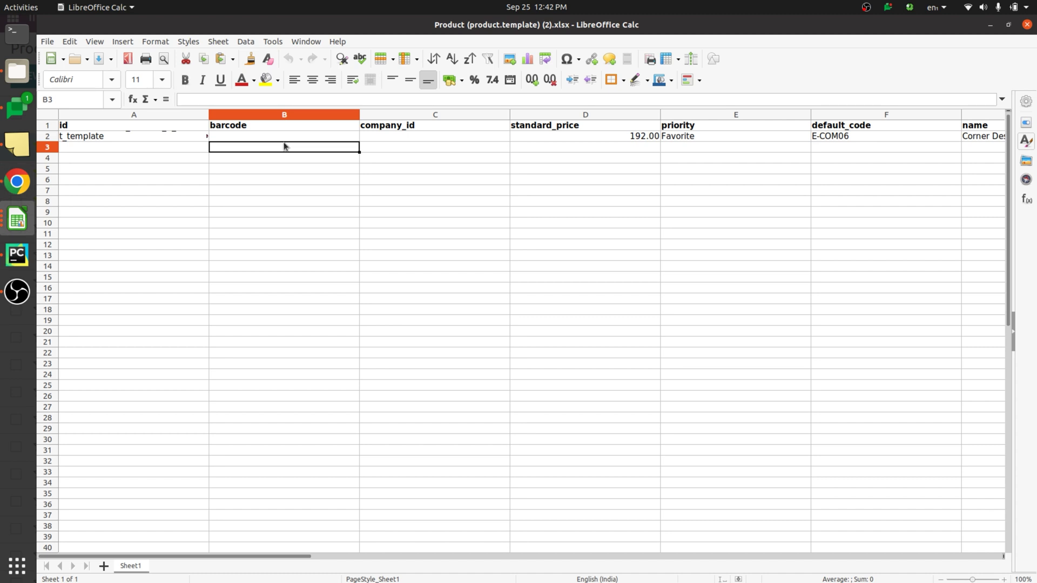
{"action": "type", "text": "Book 123"}
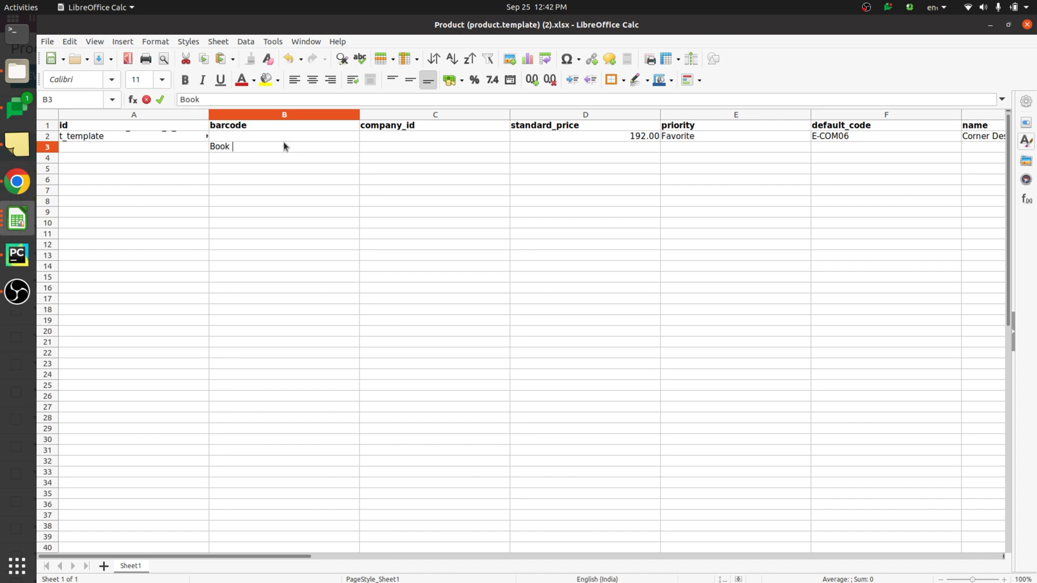
{"action": "left_click", "coordinate": [598, 152]}
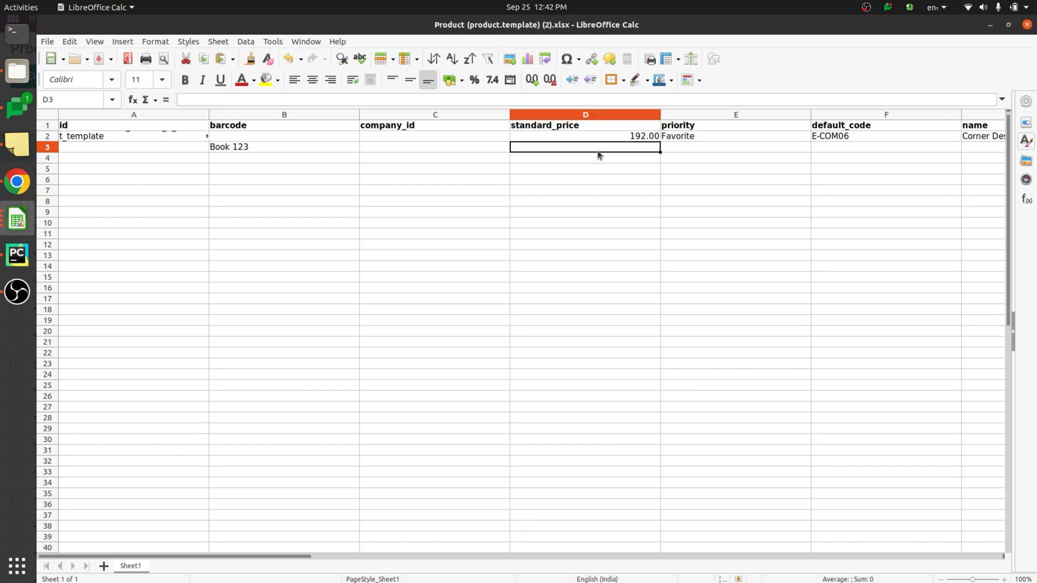
{"action": "type", "text": "50"}
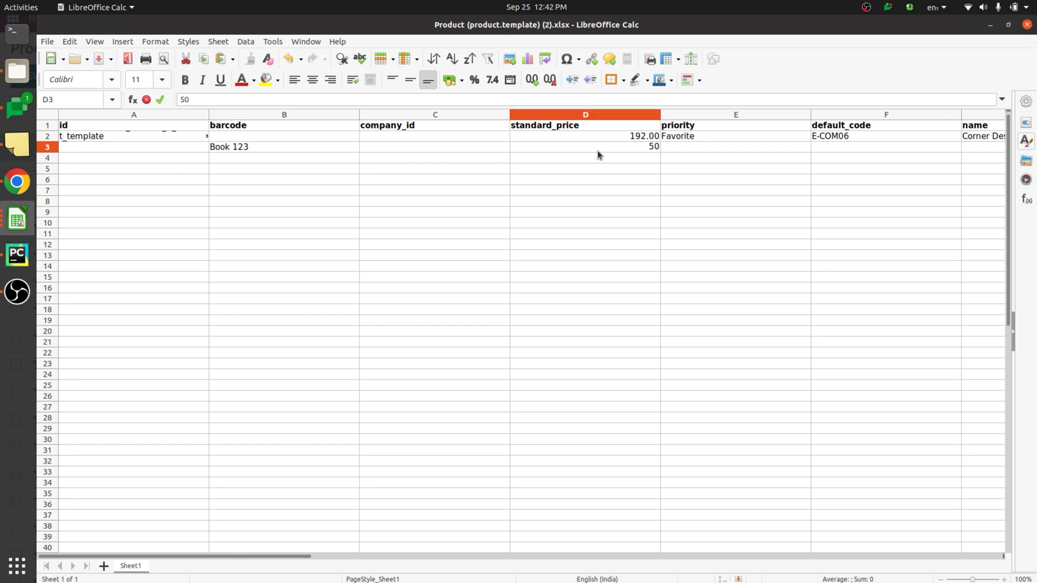
{"action": "key", "text": "Tab"}
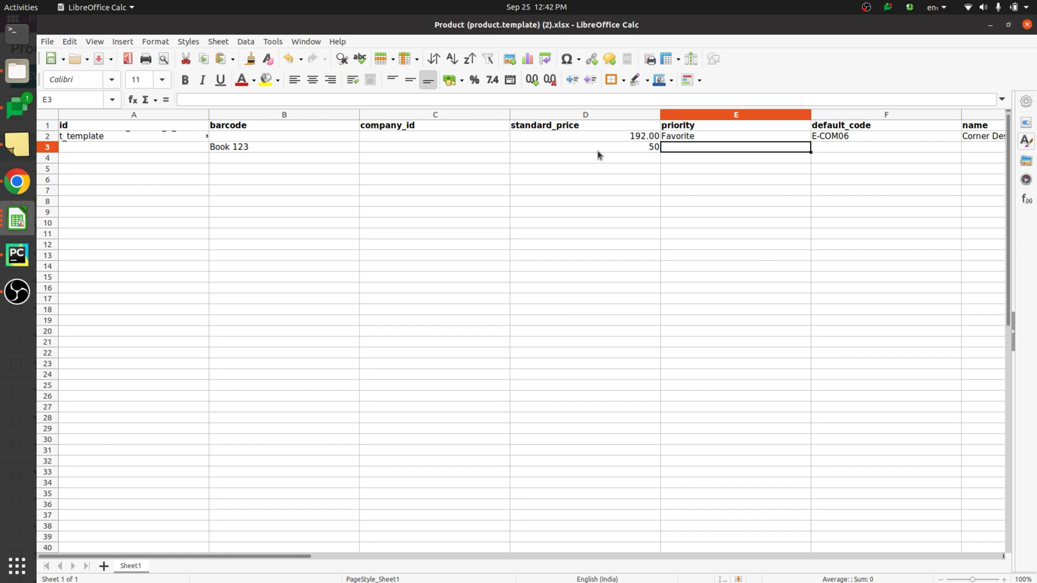
{"action": "type", "text": "Favorite"}
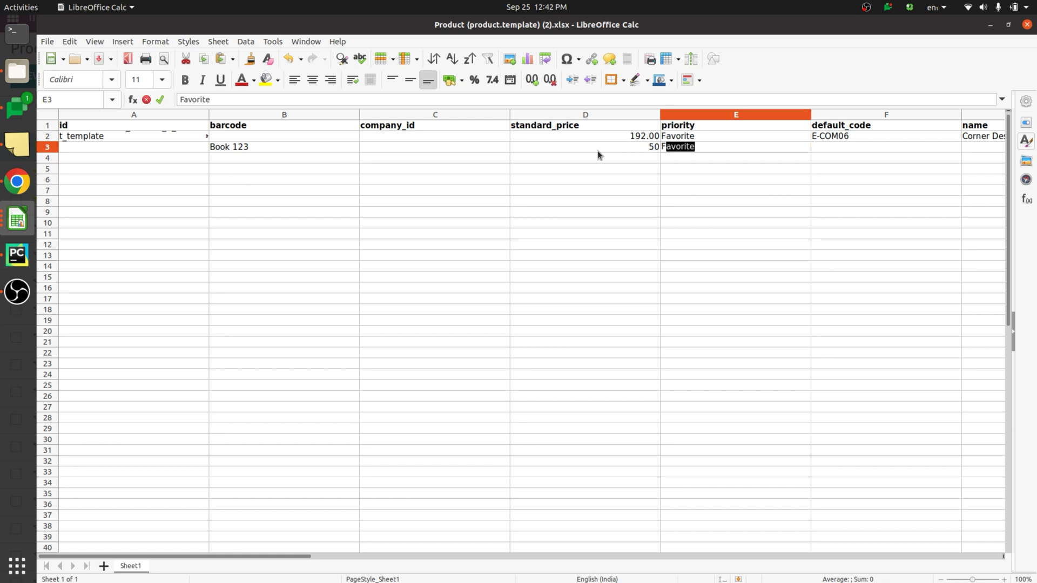
{"action": "key", "text": "Tab"}
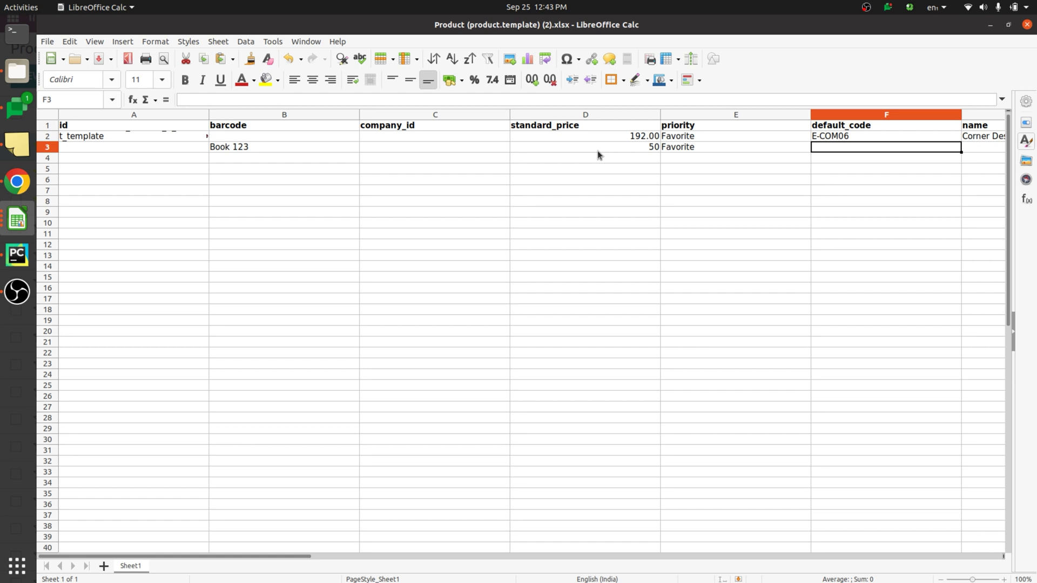
Enter "Book" as the product name in G3, leaving default_code blank.
{"action": "key", "text": "Tab"}
{"action": "key", "text": "Tab"}
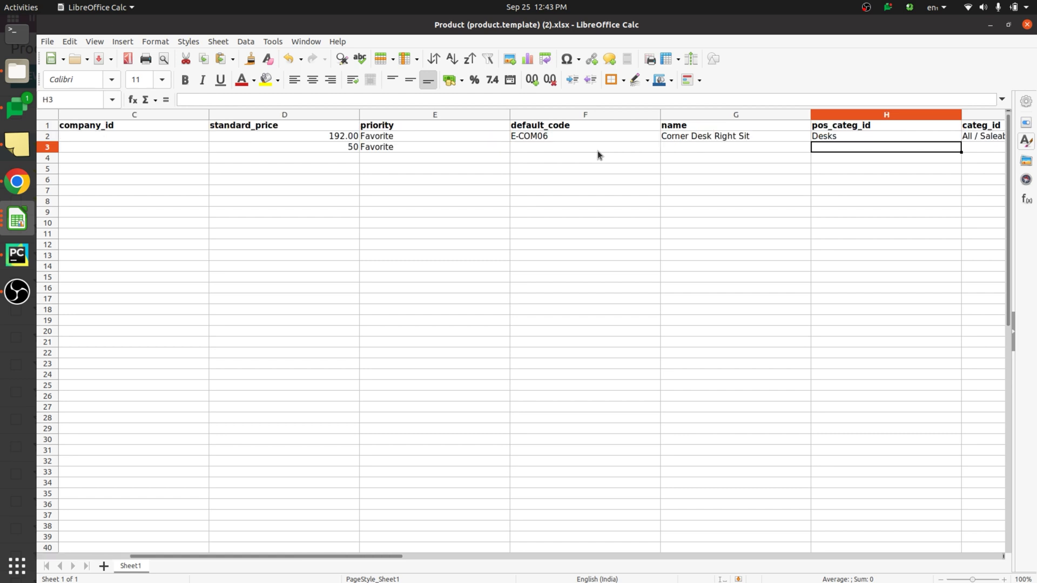
{"action": "key", "text": "Tab"}
{"action": "key", "text": "shift+Tab"}
{"action": "key", "text": "shift+Tab"}
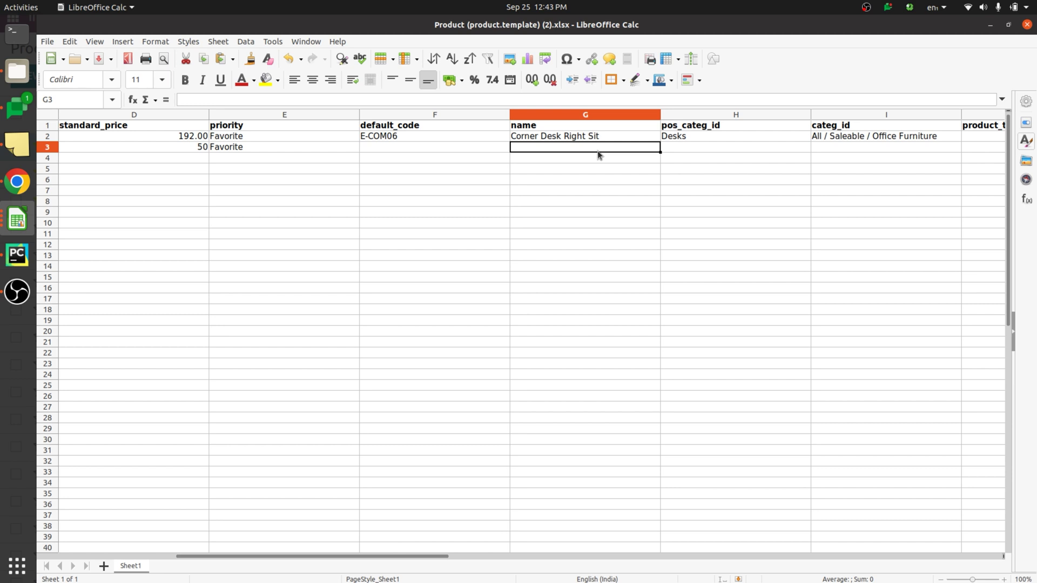
{"action": "type", "text": "S"}
{"action": "key", "text": "BackSpace"}
{"action": "type", "text": "Bood"}
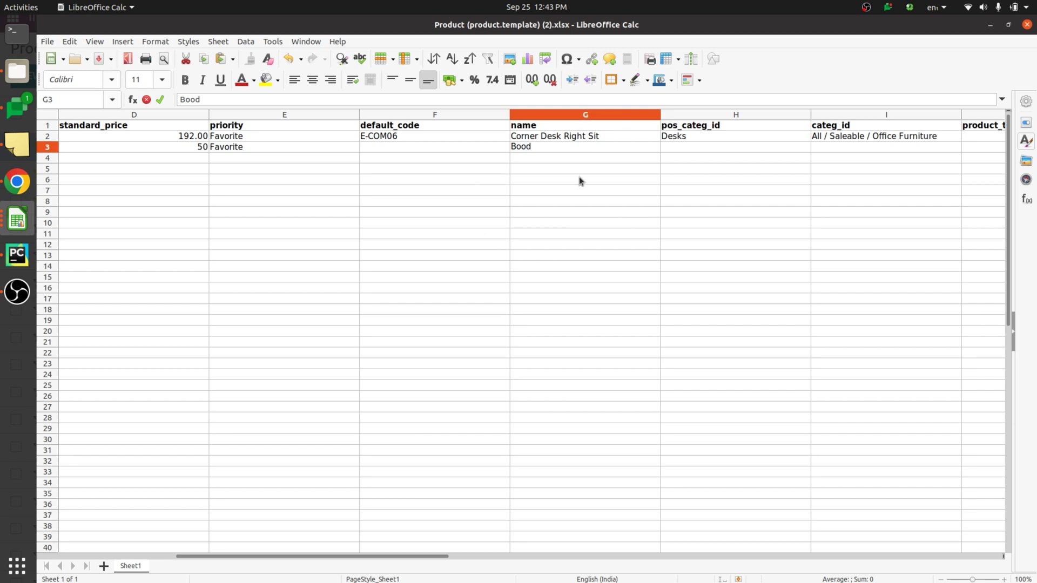
{"action": "key", "text": "BackSpace"}
{"action": "type", "text": "k"}
{"action": "left_click", "coordinate": [728, 156]}
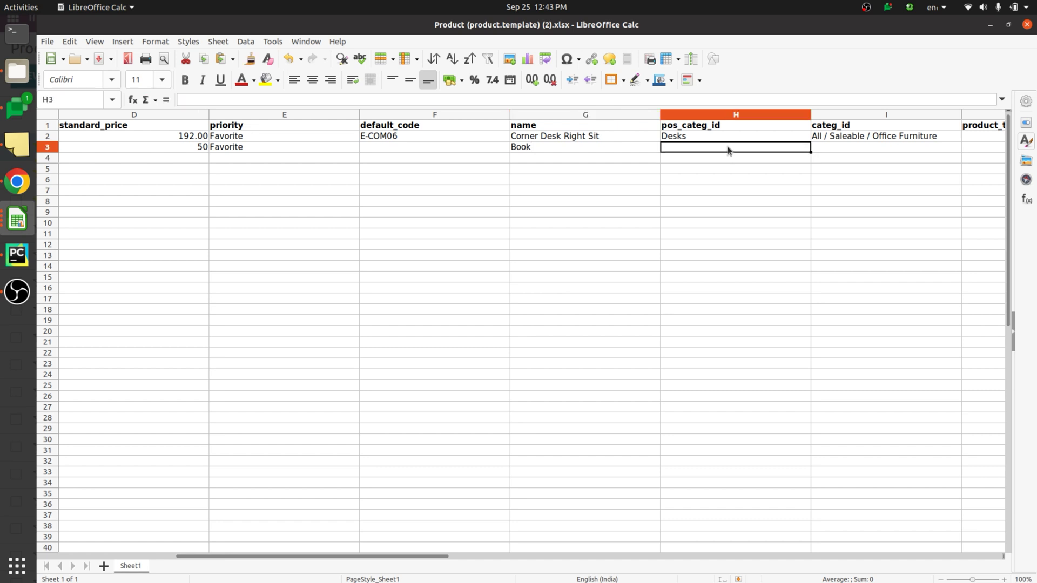
Set the categ_id of the Book row in I3 to "All / Saleable".
{"action": "left_click", "coordinate": [865, 150]}
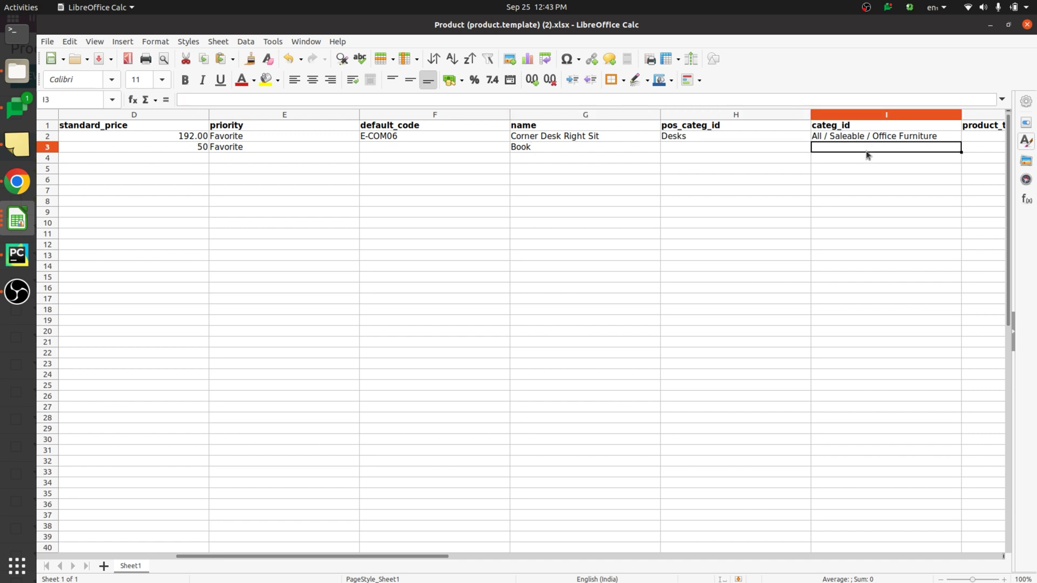
{"action": "type", "text": "A"}
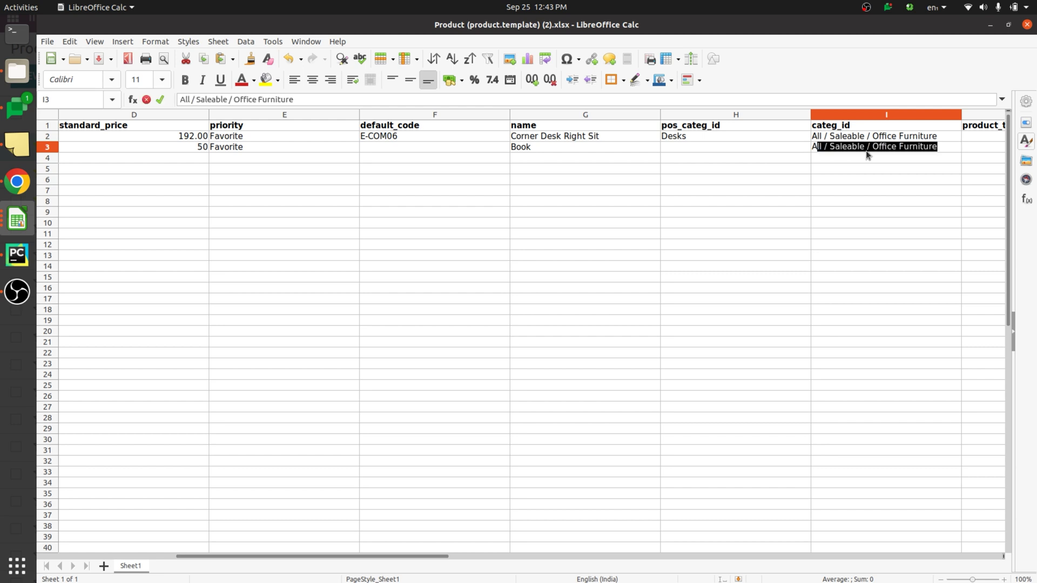
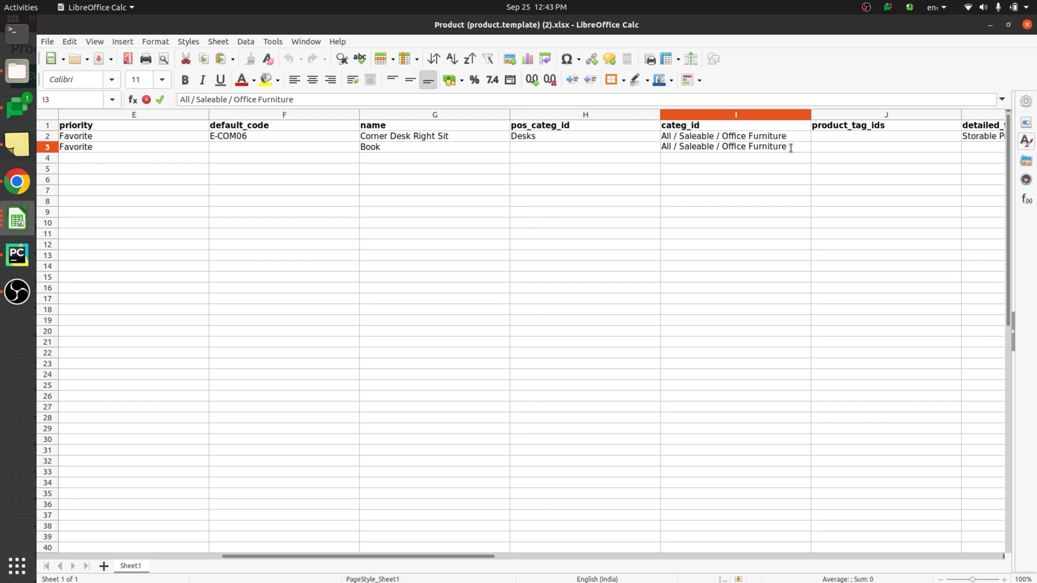
{"action": "key", "text": "BackSpace"}
{"action": "key", "text": "BackSpace"}
{"action": "key", "text": "BackSpace"}
{"action": "key", "text": "BackSpace"}
{"action": "key", "text": "BackSpace"}
{"action": "key", "text": "BackSpace"}
{"action": "key", "text": "BackSpace"}
{"action": "key", "text": "BackSpace"}
{"action": "key", "text": "BackSpace"}
{"action": "key", "text": "BackSpace"}
{"action": "key", "text": "BackSpace"}
{"action": "key", "text": "BackSpace"}
{"action": "key", "text": "BackSpace"}
{"action": "key", "text": "BackSpace"}
{"action": "key", "text": "BackSpace"}
{"action": "key", "text": "BackSpace"}
{"action": "key", "text": "BackSpace"}
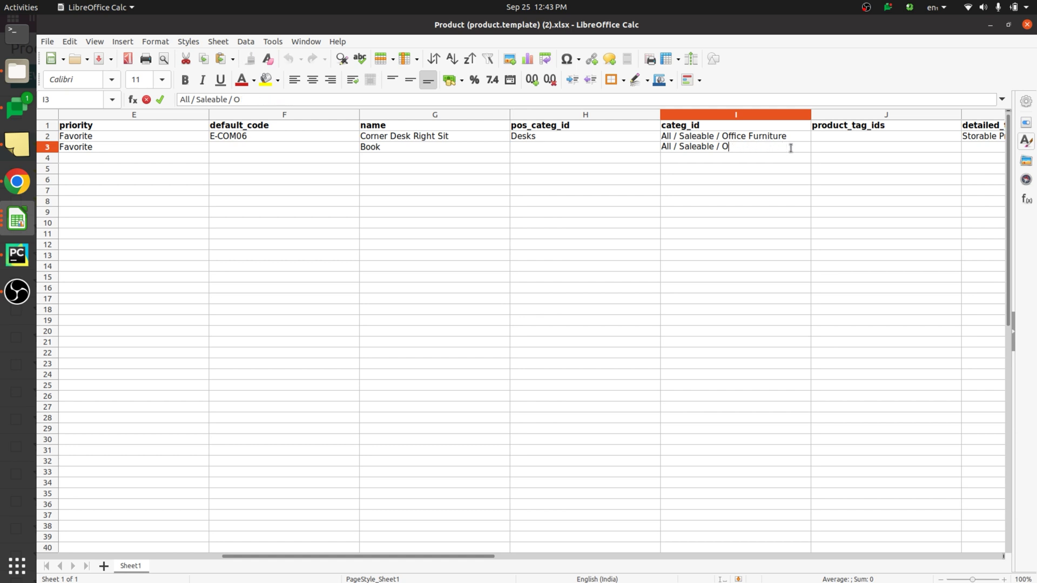
{"action": "key", "text": "BackSpace"}
{"action": "left_click", "coordinate": [887, 152]}
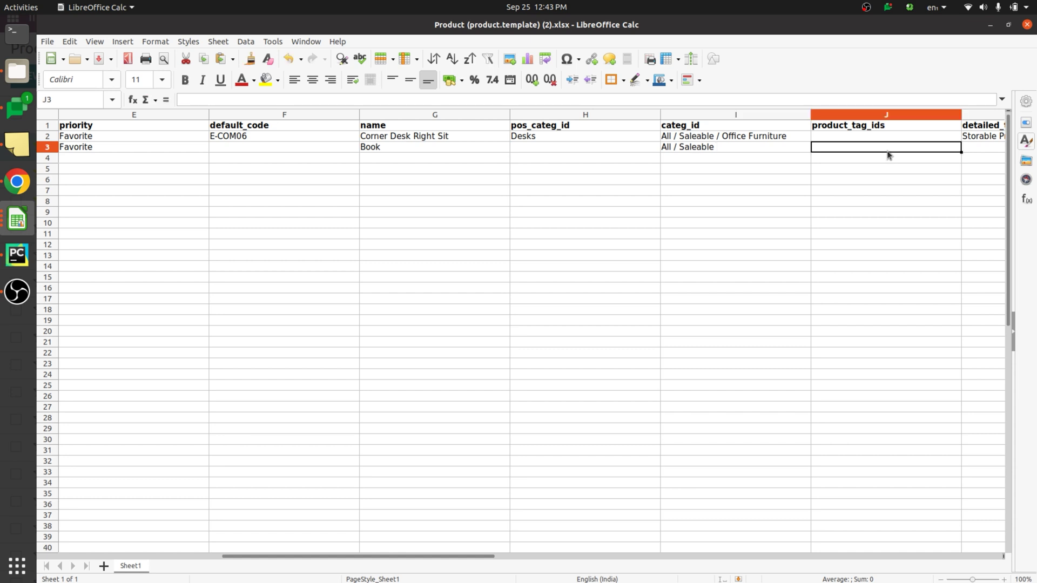
Complete the Book row with detailed_type "Storable Product", list_price 30 and uom_id "Units".
{"action": "key", "text": "Tab"}
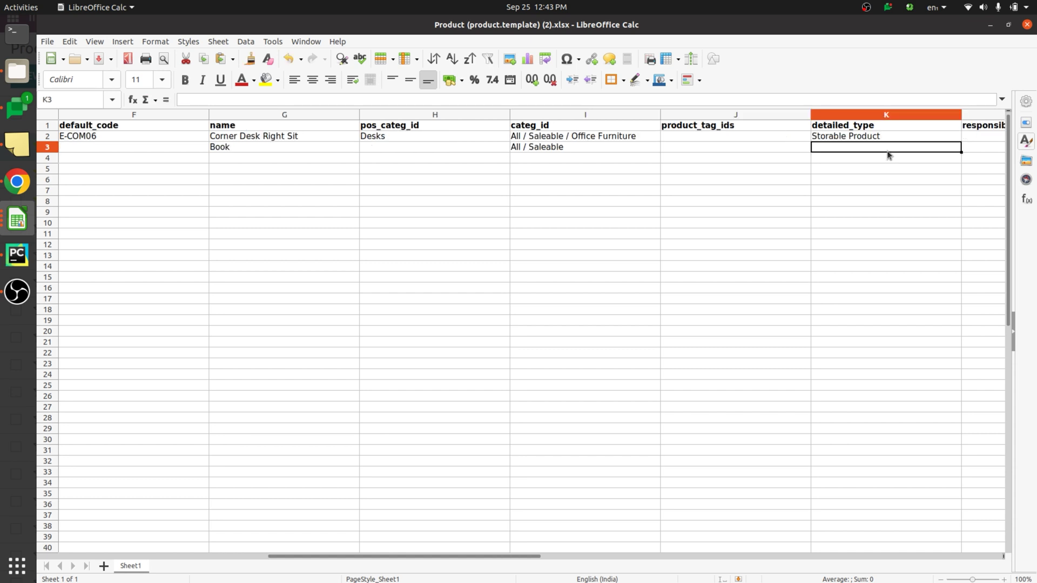
{"action": "type", "text": "S"}
{"action": "key", "text": "Tab"}
{"action": "key", "text": "Tab"}
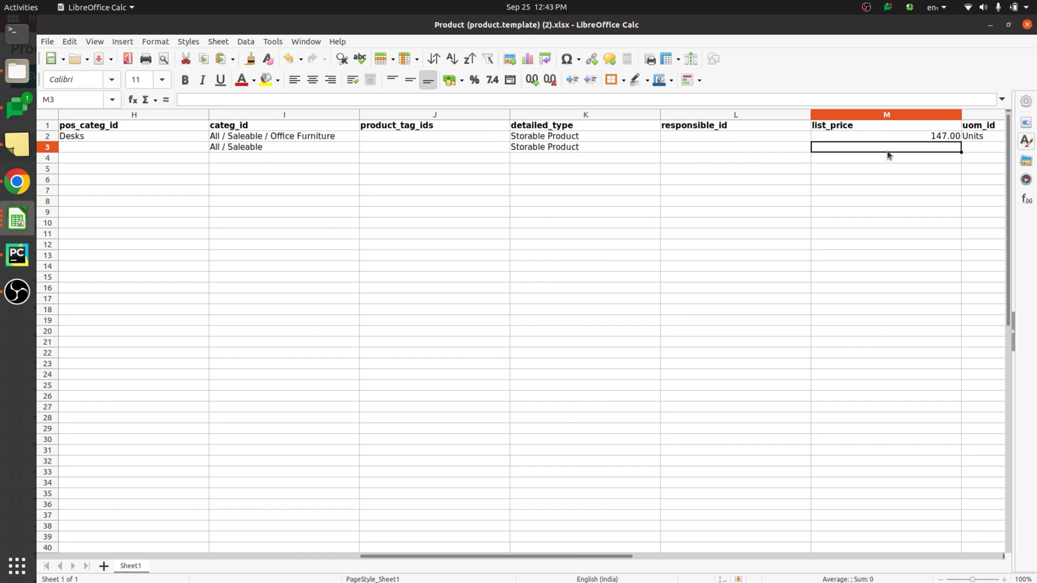
{"action": "type", "text": "30"}
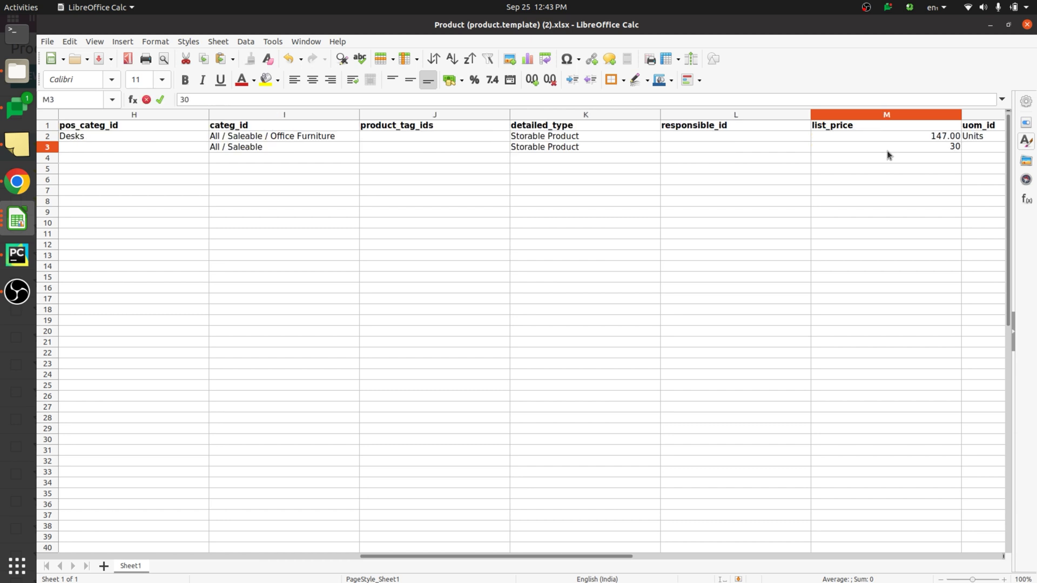
{"action": "key", "text": "Tab"}
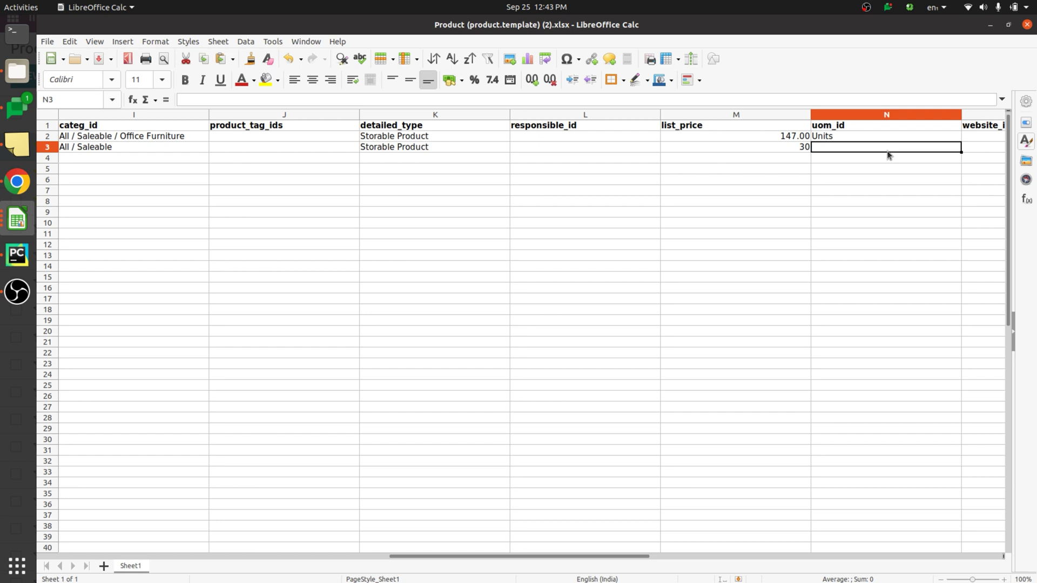
{"action": "type", "text": "U"}
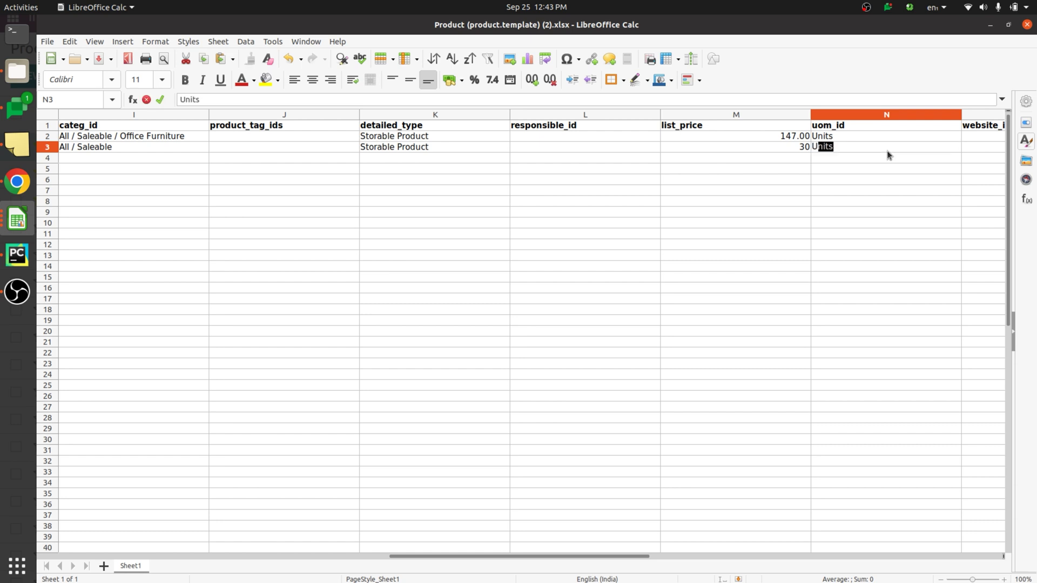
{"action": "key", "text": "Tab"}
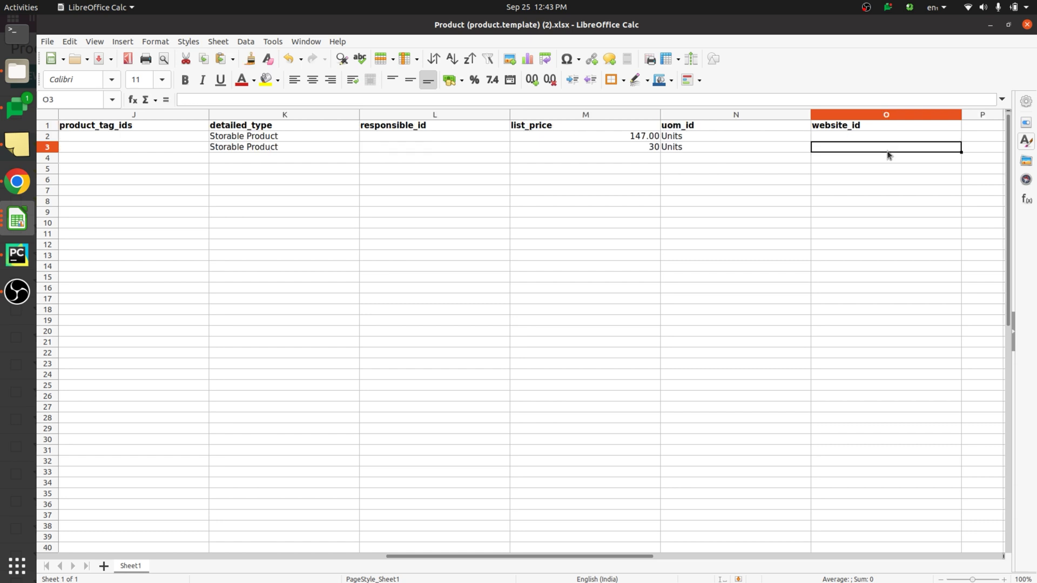
Start a second product in row 4 by entering the barcode "Choco 56" in B4.
{"action": "key", "text": "Down"}
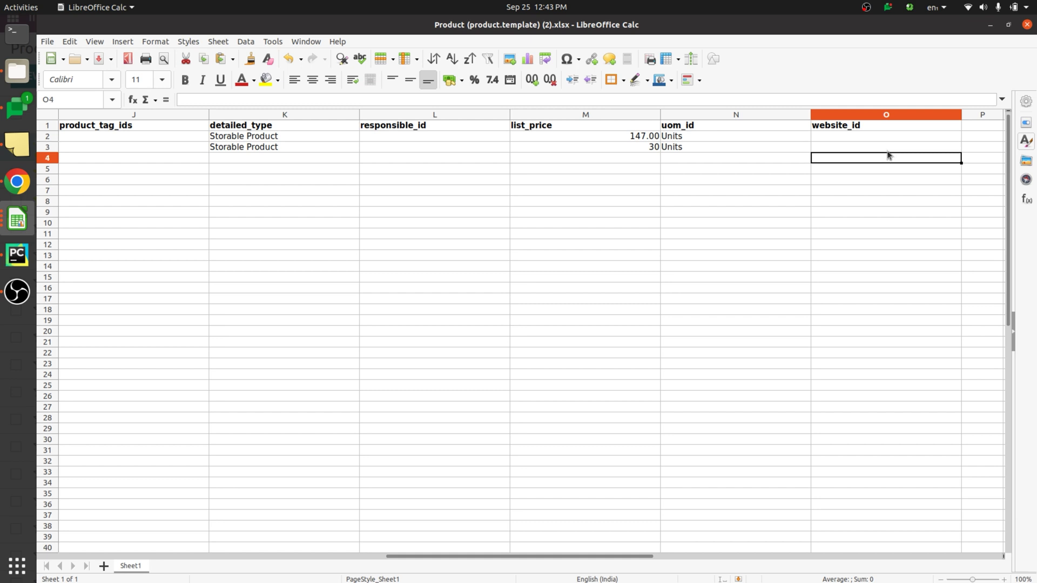
{"action": "key", "text": "Left"}
{"action": "key", "text": "Home"}
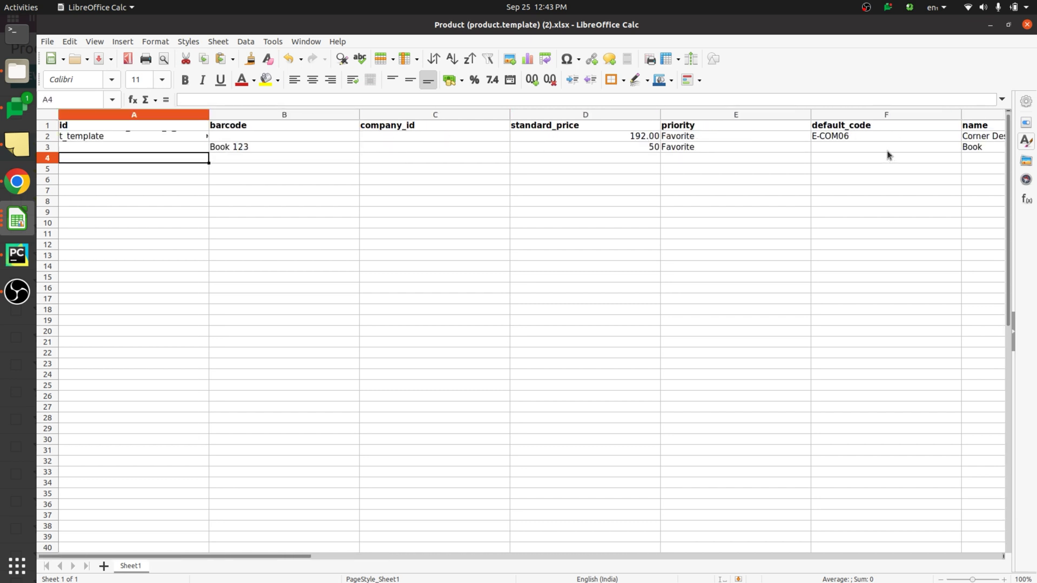
{"action": "key", "text": "Right"}
{"action": "key", "text": "Right"}
{"action": "key", "text": "Left"}
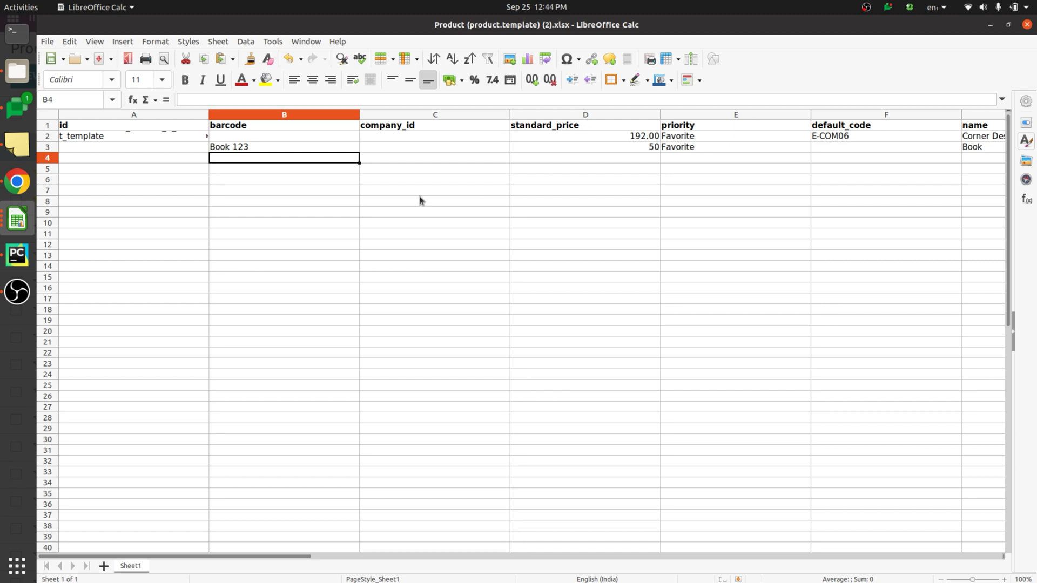
{"action": "double_click", "coordinate": [283, 157]}
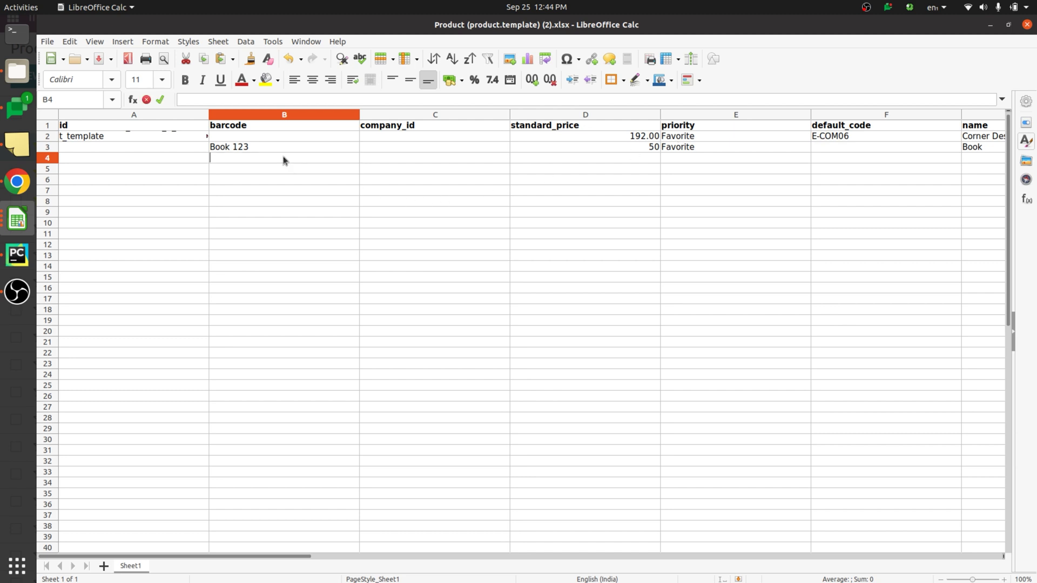
{"action": "type", "text": "Choco 56"}
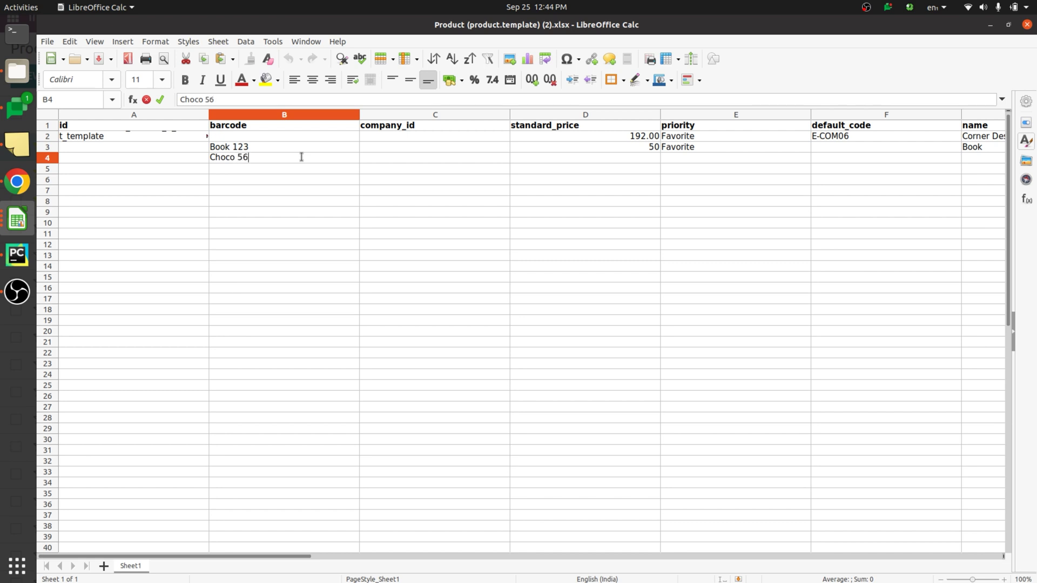
{"action": "left_click", "coordinate": [637, 162]}
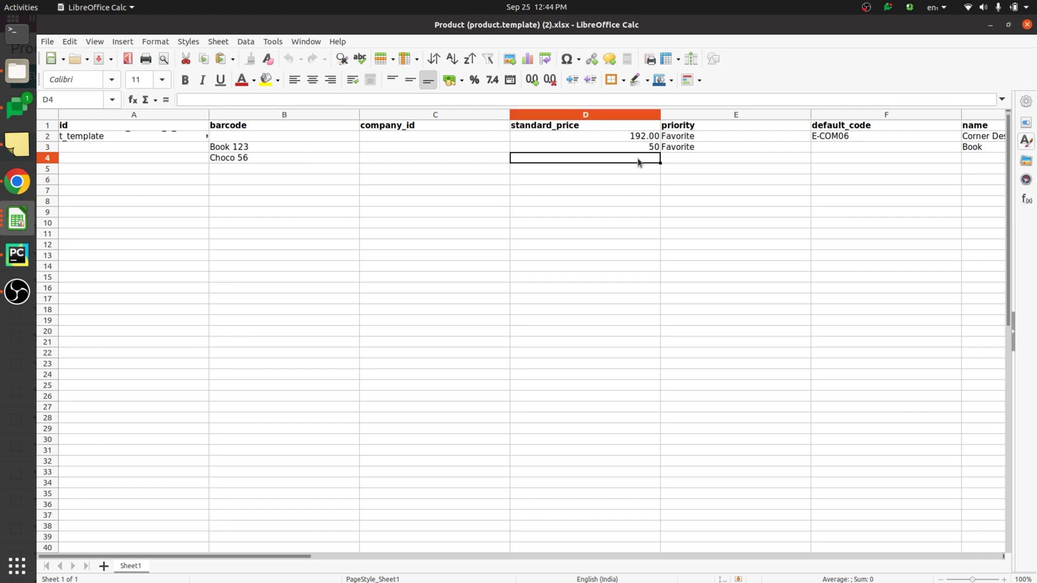
Set the Choco 56 row's standard_price to 30 and its priority to "Favorite".
{"action": "type", "text": "30"}
{"action": "key", "text": "Tab"}
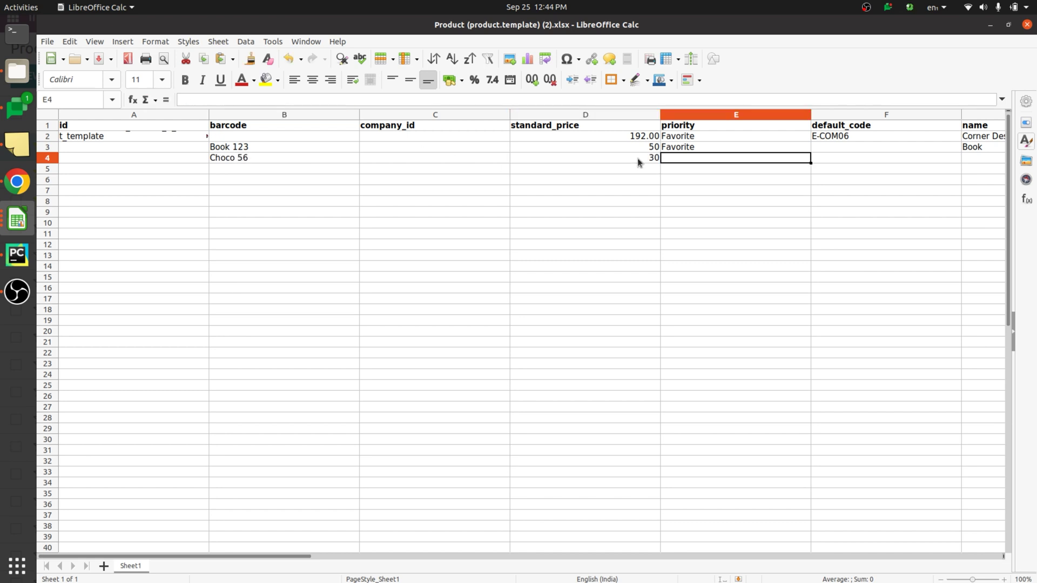
{"action": "type", "text": "F"}
{"action": "key", "text": "Tab"}
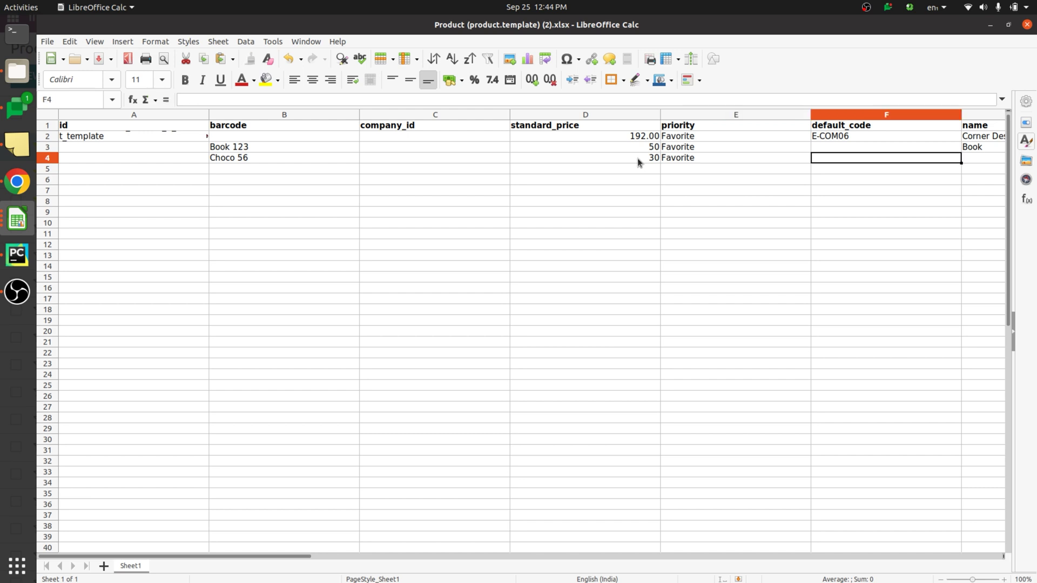
Enter "Kitkat" as both default_code and name in row 4, leaving pos_categ_id blank.
{"action": "key", "text": "Tab"}
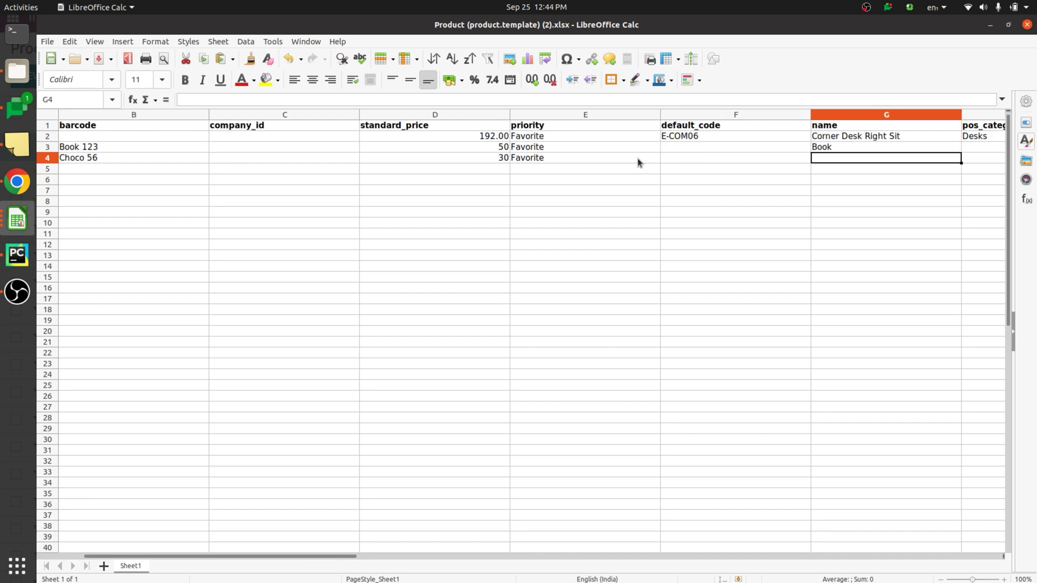
{"action": "key", "text": "shift+Tab"}
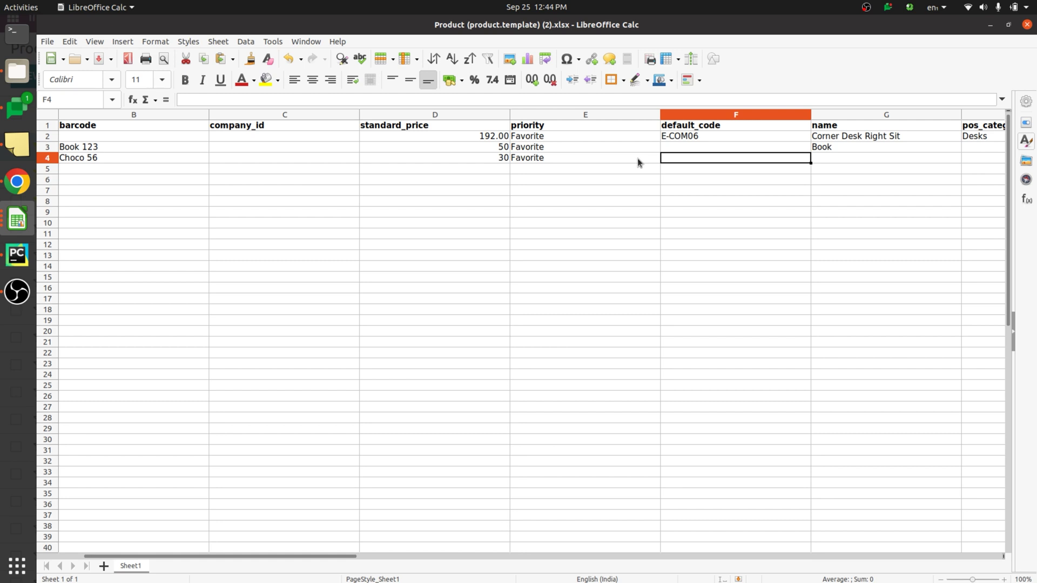
{"action": "type", "text": "Kitkat"}
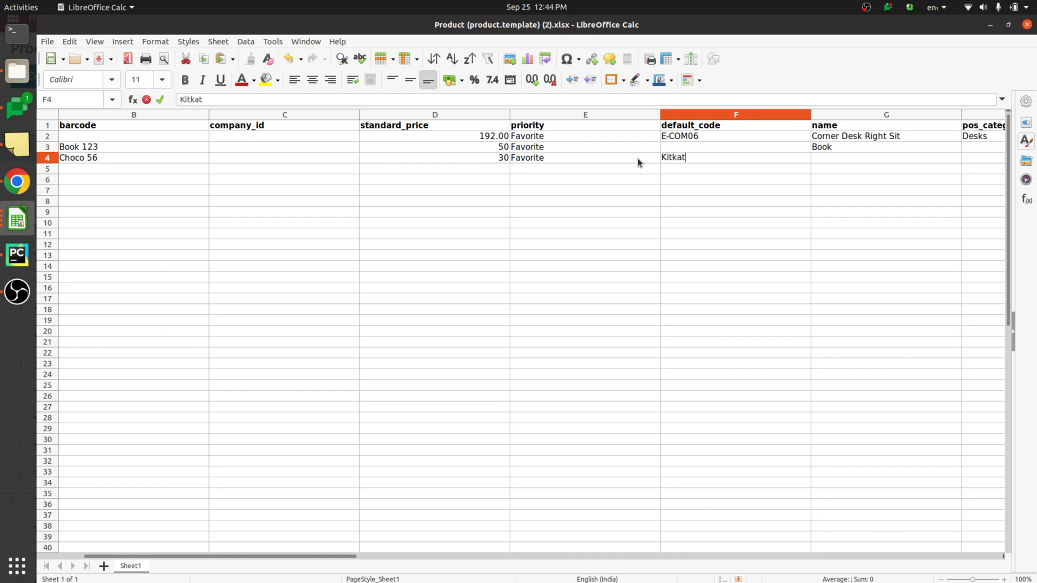
{"action": "key", "text": "Tab"}
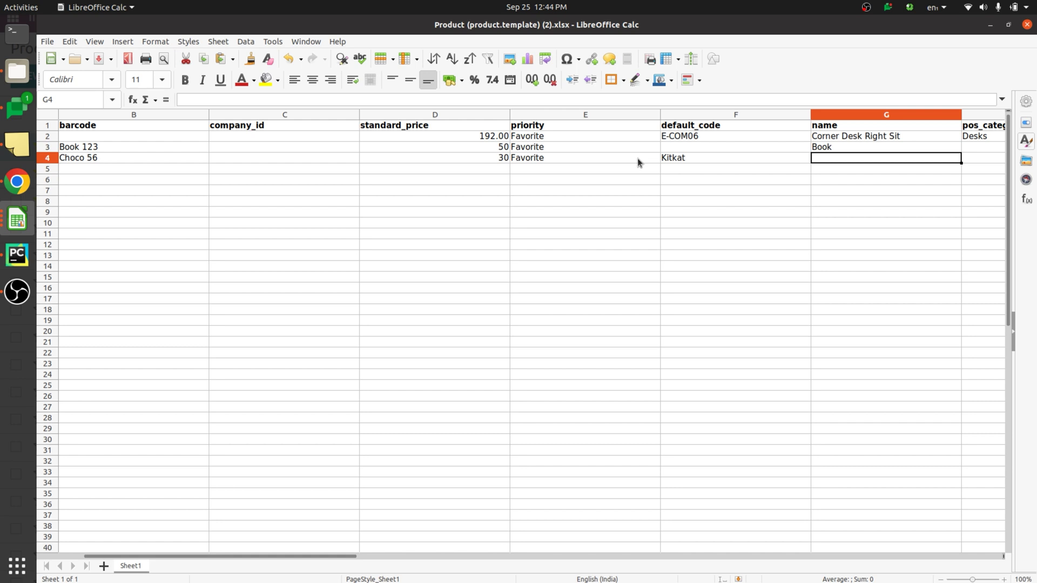
{"action": "type", "text": "K"}
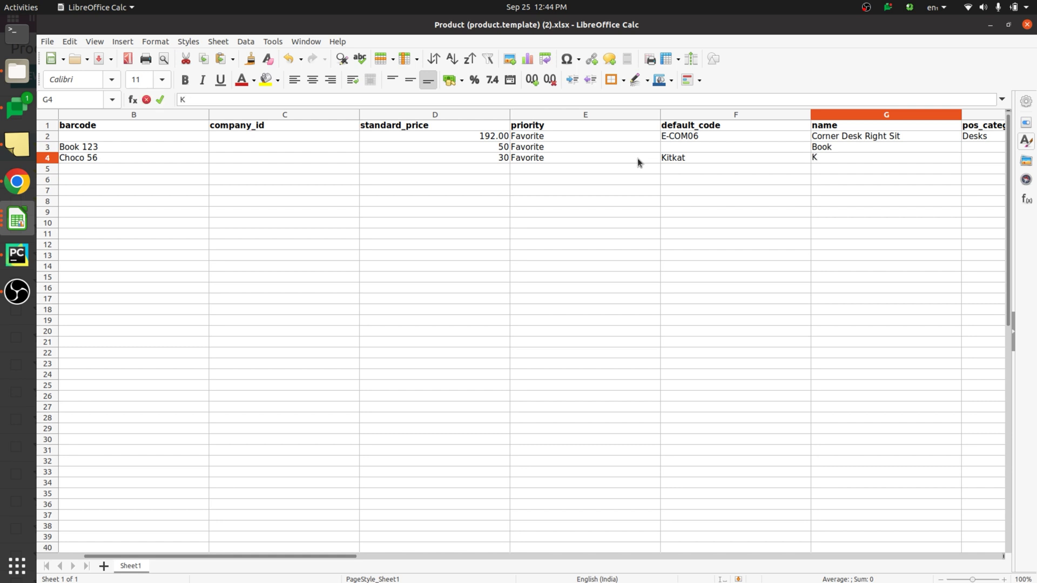
{"action": "type", "text": "itkat"}
{"action": "key", "text": "Tab"}
{"action": "key", "text": "Tab"}
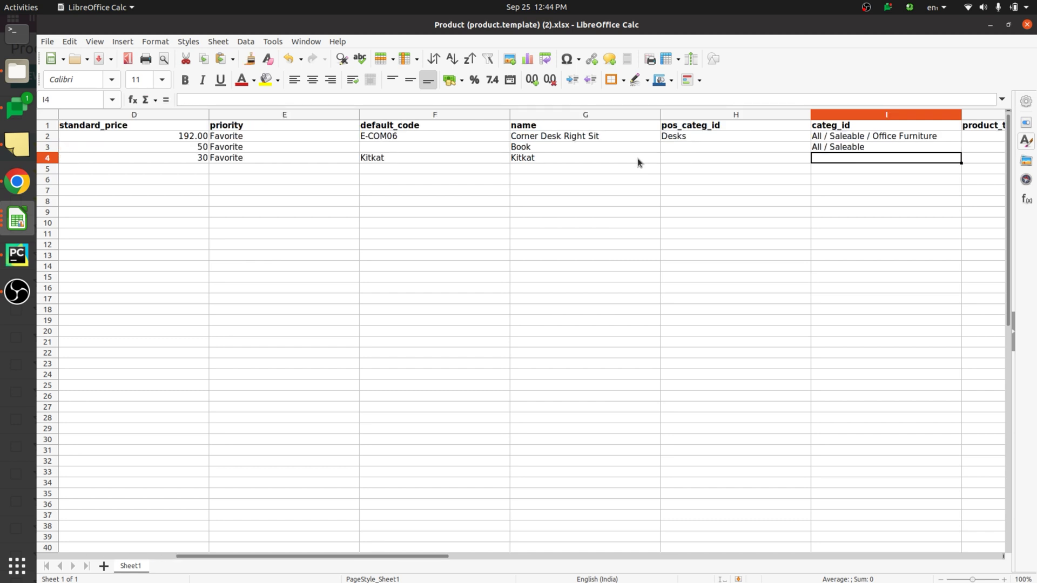
Set the categ_id of the Kitkat row in I4 to "All / Food".
{"action": "type", "text": "A"}
{"action": "key", "text": "Tab"}
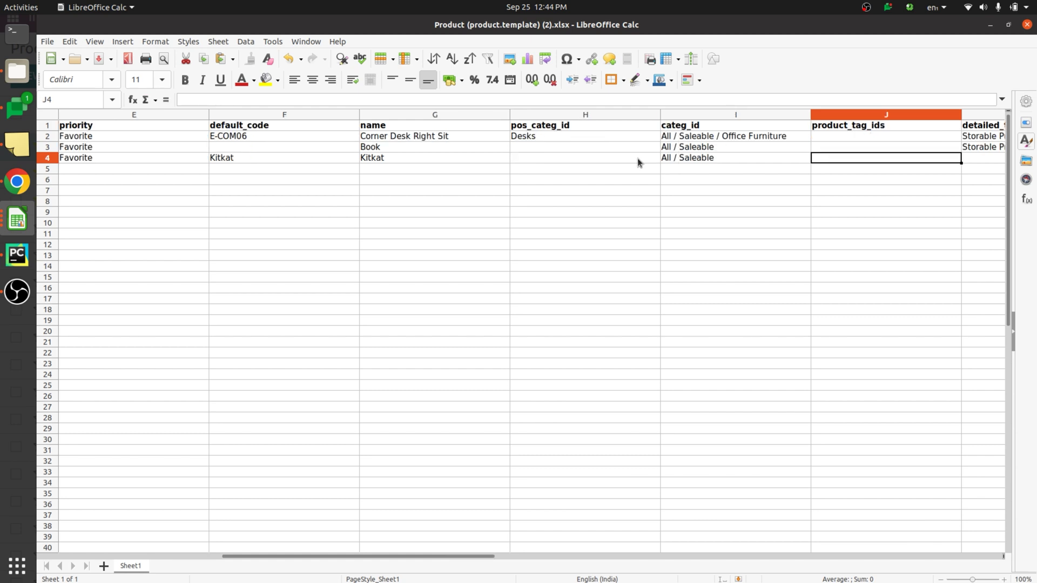
{"action": "double_click", "coordinate": [730, 159]}
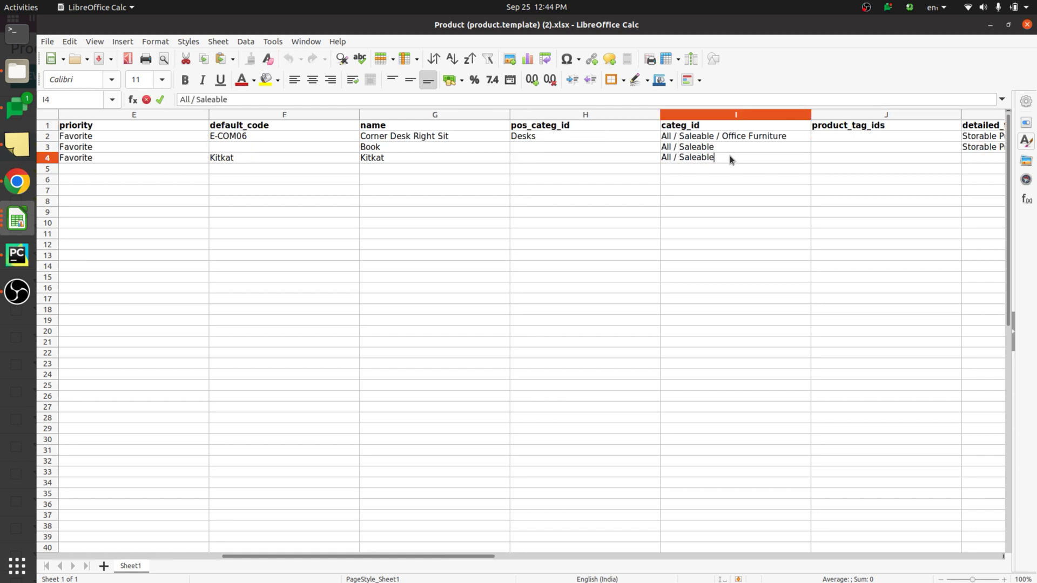
{"action": "key", "text": "BackSpace"}
{"action": "key", "text": "BackSpace"}
{"action": "key", "text": "BackSpace"}
{"action": "key", "text": "BackSpace"}
{"action": "key", "text": "BackSpace"}
{"action": "key", "text": "BackSpace"}
{"action": "key", "text": "BackSpace"}
{"action": "key", "text": "BackSpace"}
{"action": "type", "text": "Food"}
Complete the Kitkat row with detailed_type "Storable Product", list_price 10 and uom_id "Units".
{"action": "left_click", "coordinate": [982, 158]}
{"action": "type", "text": "st"}
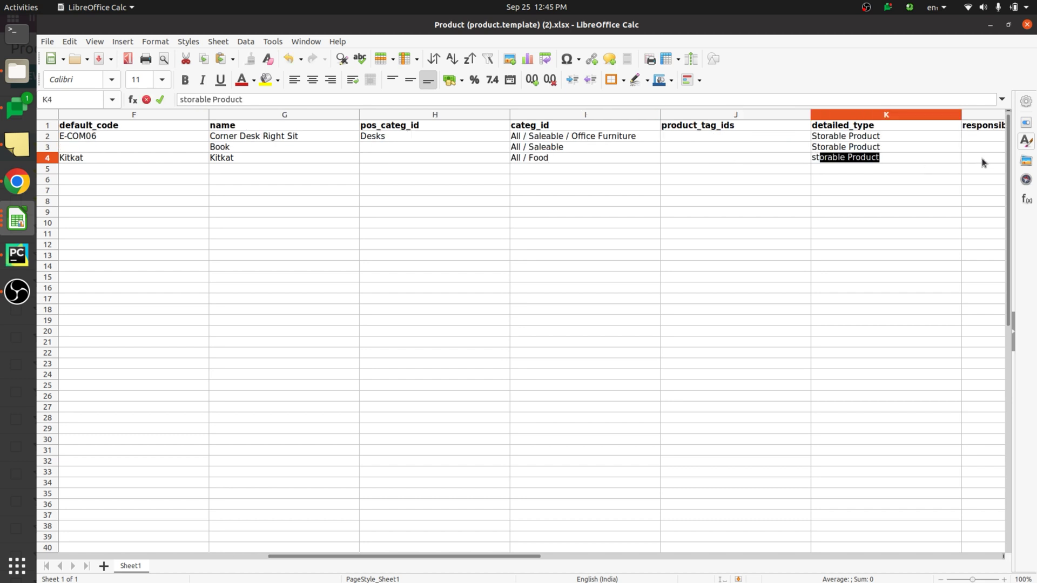
{"action": "key", "text": "Tab"}
{"action": "key", "text": "Tab"}
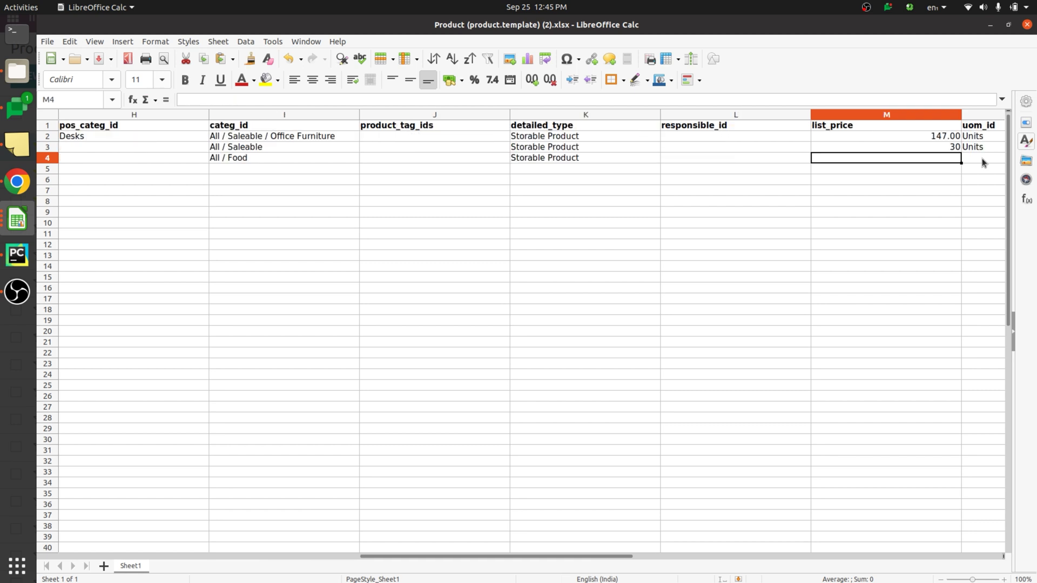
{"action": "type", "text": "10"}
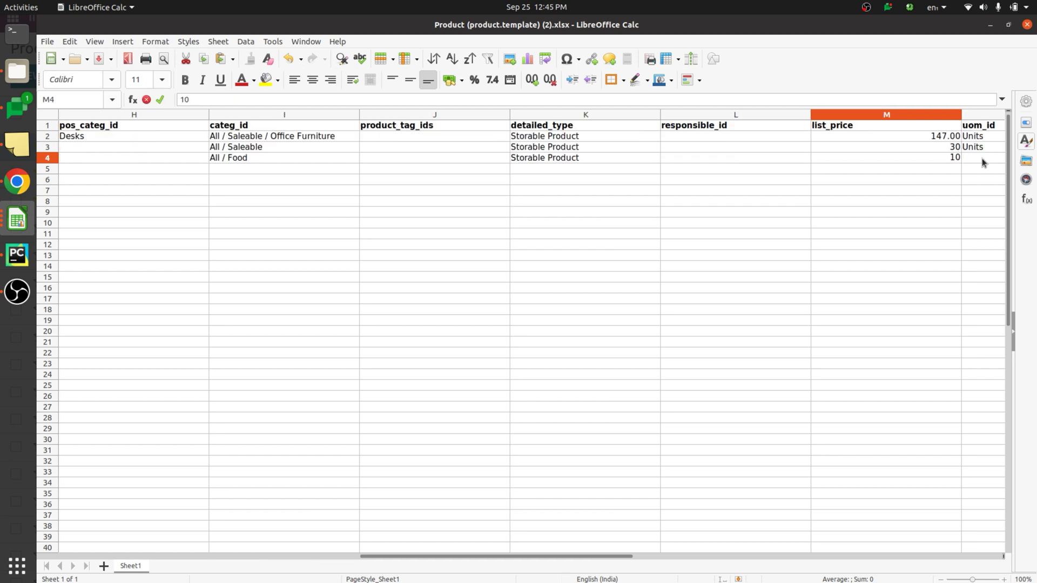
{"action": "key", "text": "Tab"}
{"action": "type", "text": "U"}
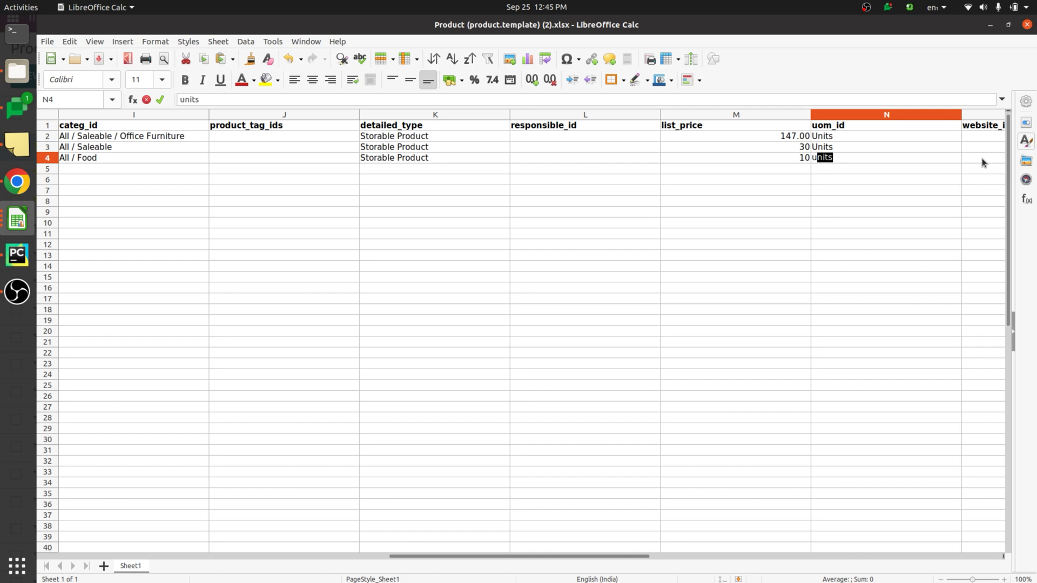
{"action": "key", "text": "Tab"}
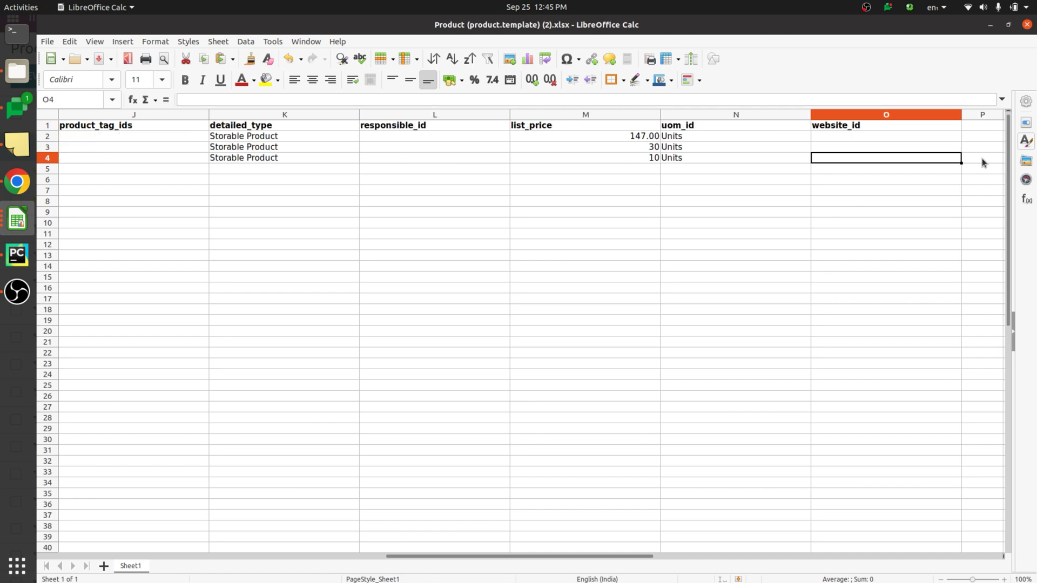
Save the product spreadsheet, keeping the Excel 2007–365 format.
{"action": "key", "text": "ctrl+s"}
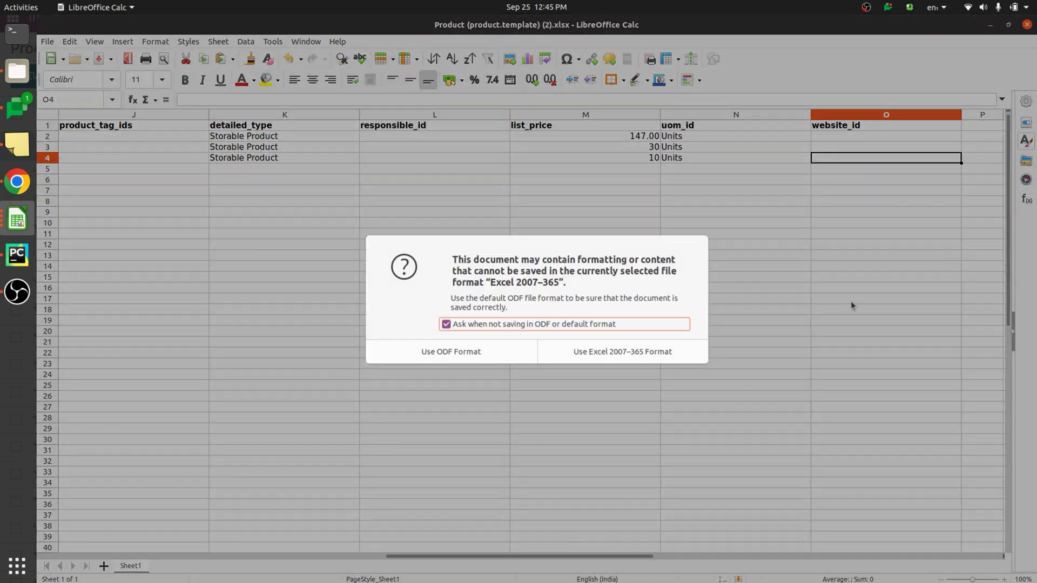
{"action": "left_click", "coordinate": [635, 361]}
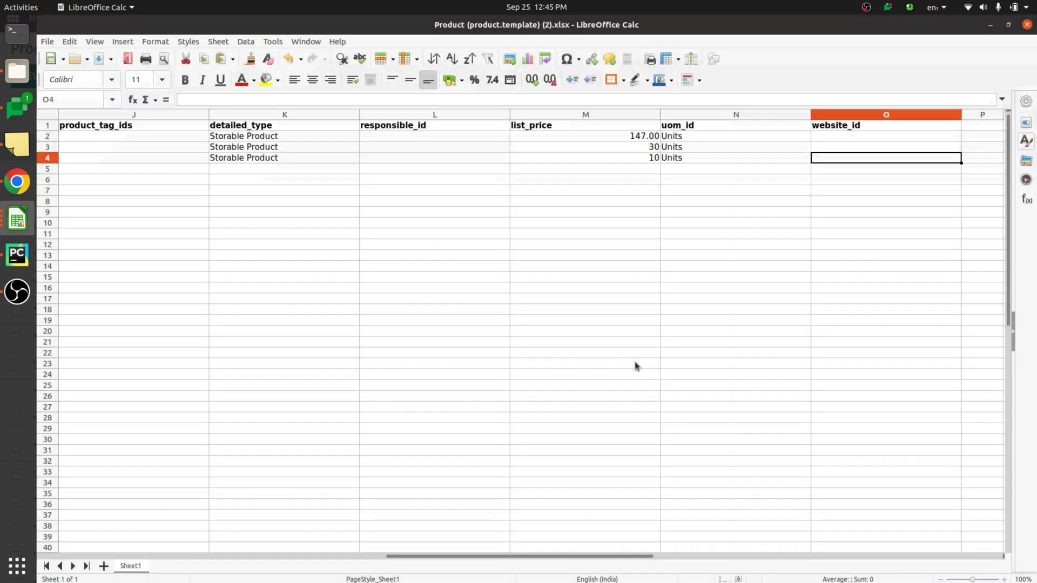
Switch to Odoo in Chrome, dismiss the Export Data dialog and open the record import for Products.
{"action": "left_click", "coordinate": [19, 181]}
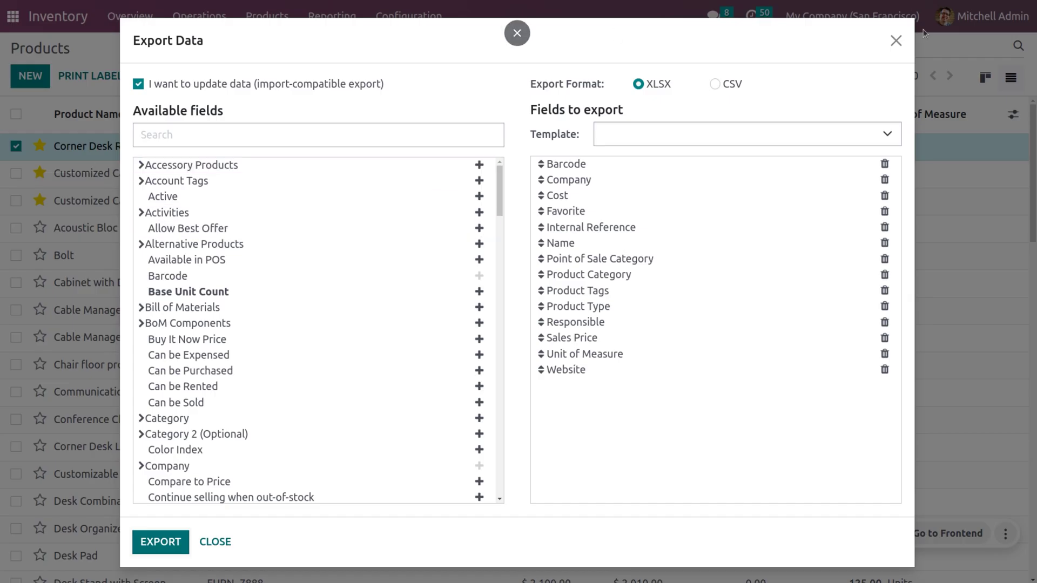
{"action": "left_click", "coordinate": [898, 42]}
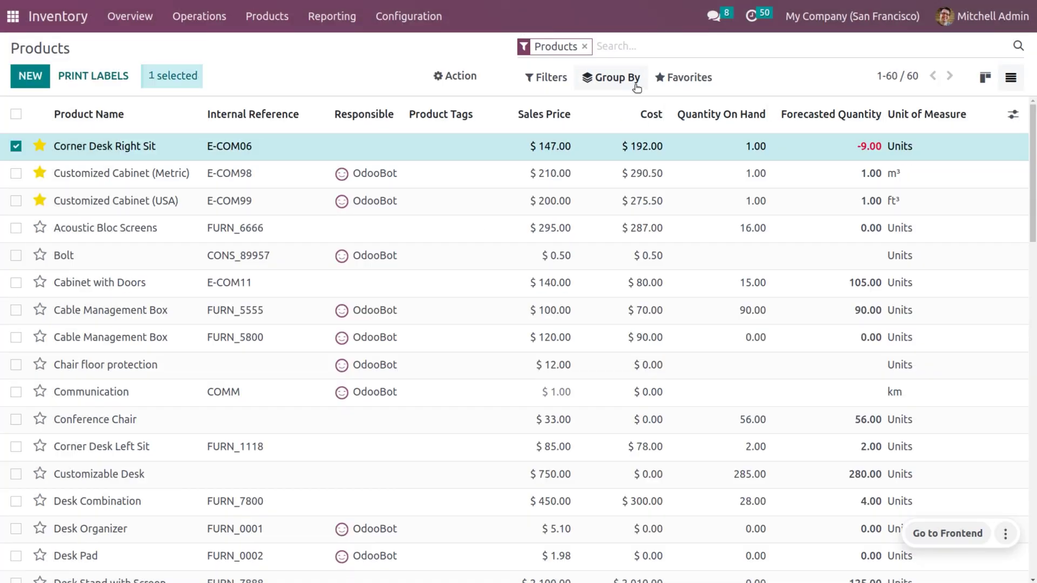
{"action": "left_click", "coordinate": [670, 79]}
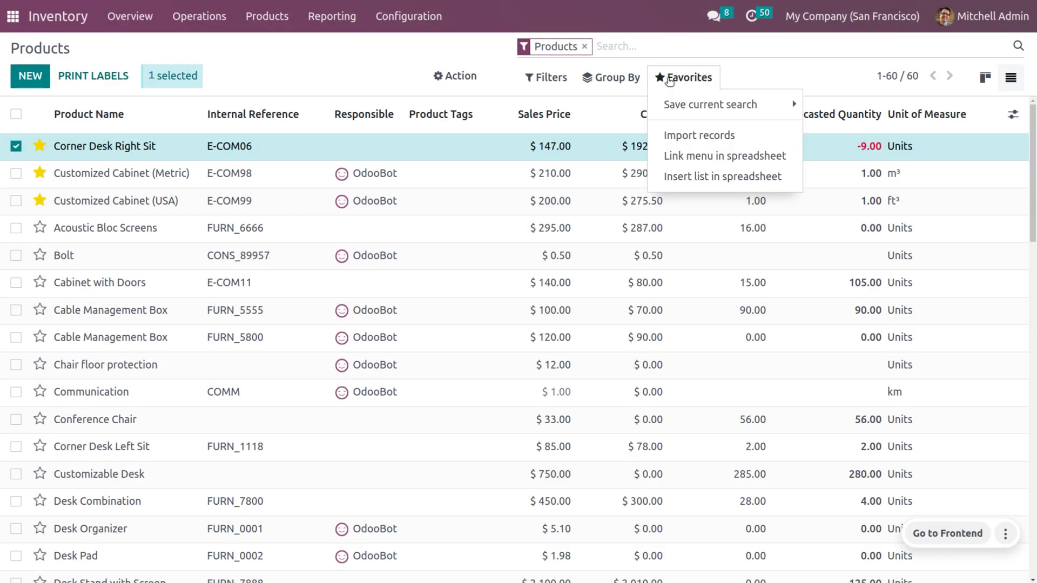
{"action": "left_click", "coordinate": [689, 134]}
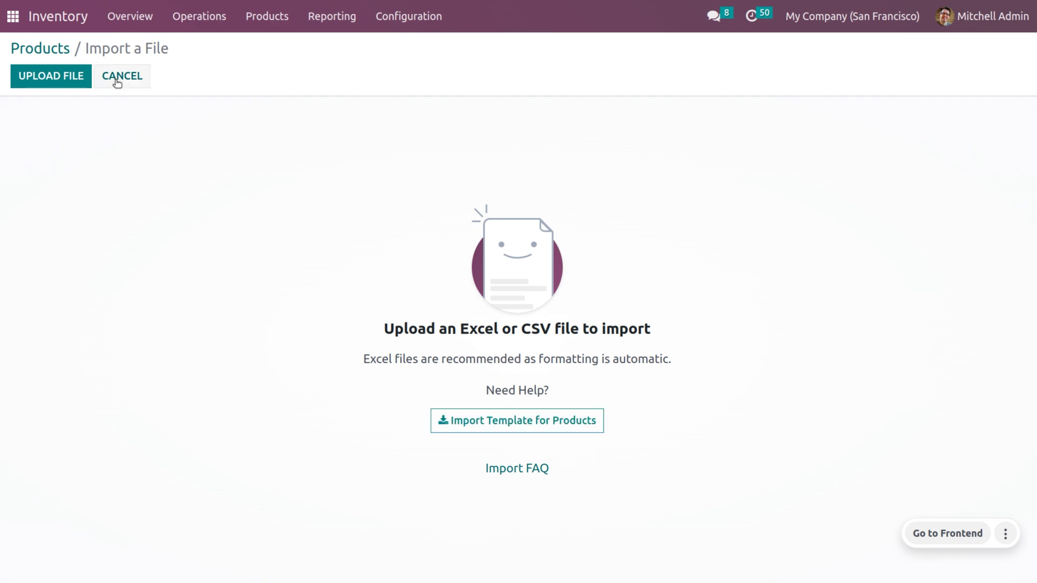
Upload "Product (product.template) (2).xlsx" from Downloads and review its column mapping.
{"action": "left_click", "coordinate": [61, 84]}
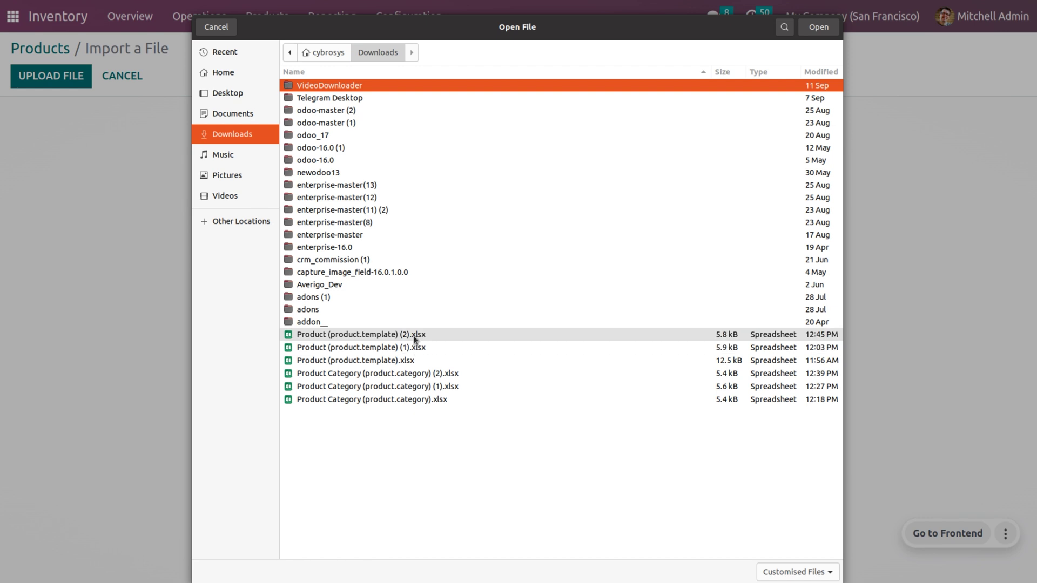
{"action": "left_click", "coordinate": [415, 339]}
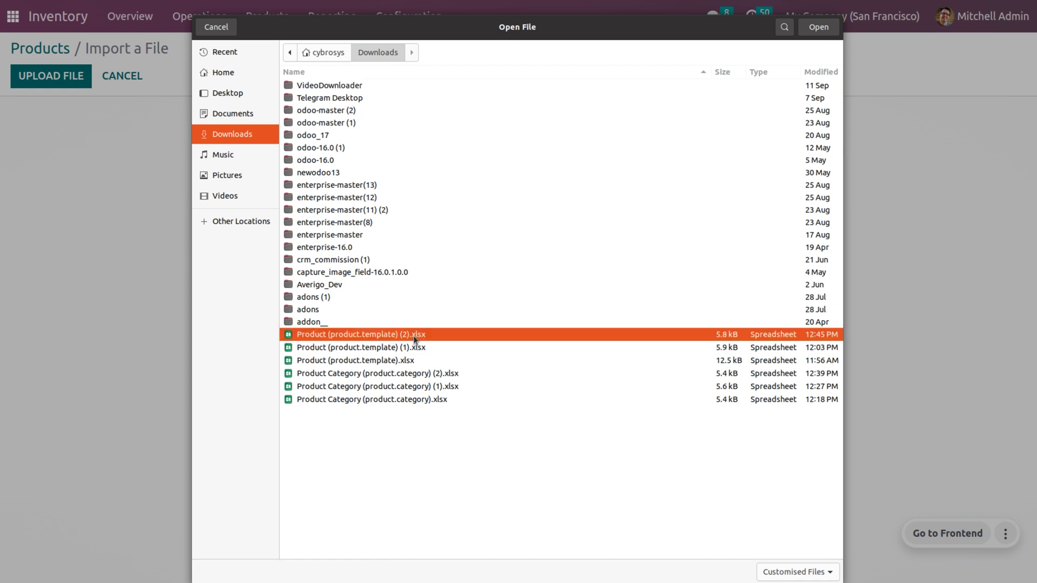
{"action": "left_click", "coordinate": [815, 27]}
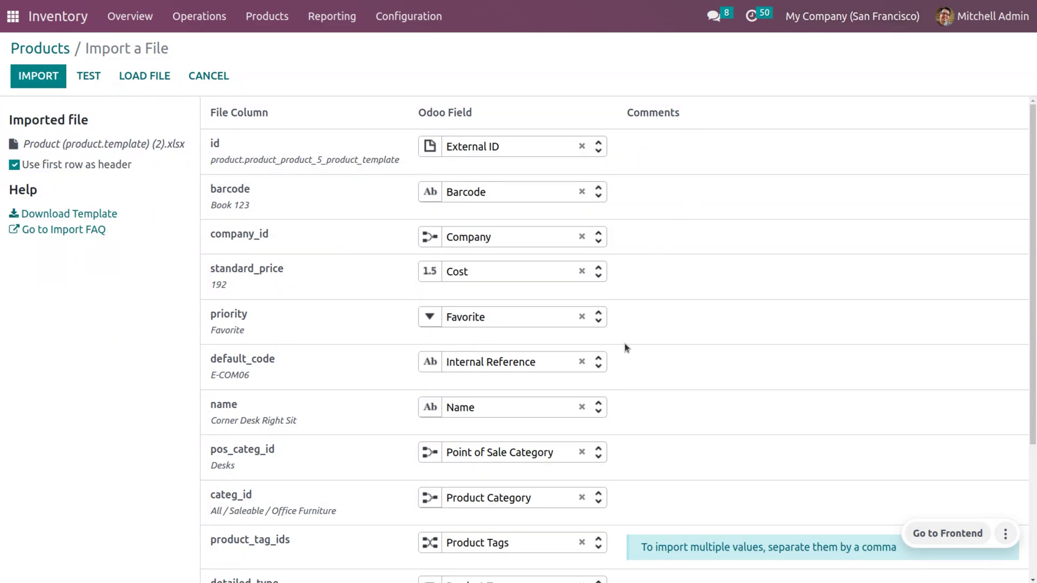
{"action": "scroll", "coordinate": [509, 453], "scroll_direction": "down", "scroll_amount": 3}
{"action": "scroll", "coordinate": [507, 454], "scroll_direction": "up", "scroll_amount": 3}
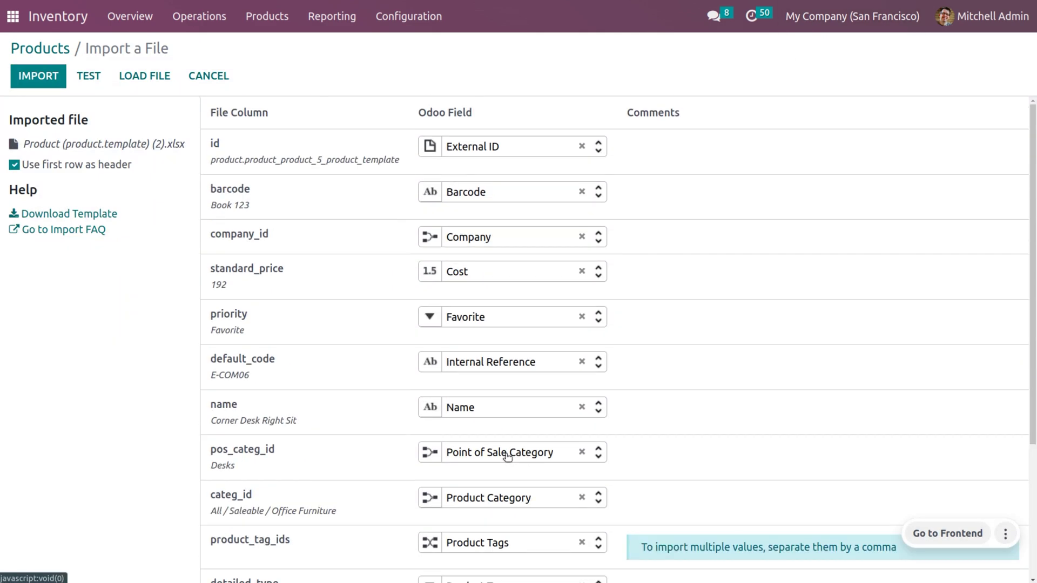
Test the import and set categ_id values that cannot be matched to "Create new values".
{"action": "left_click", "coordinate": [91, 72]}
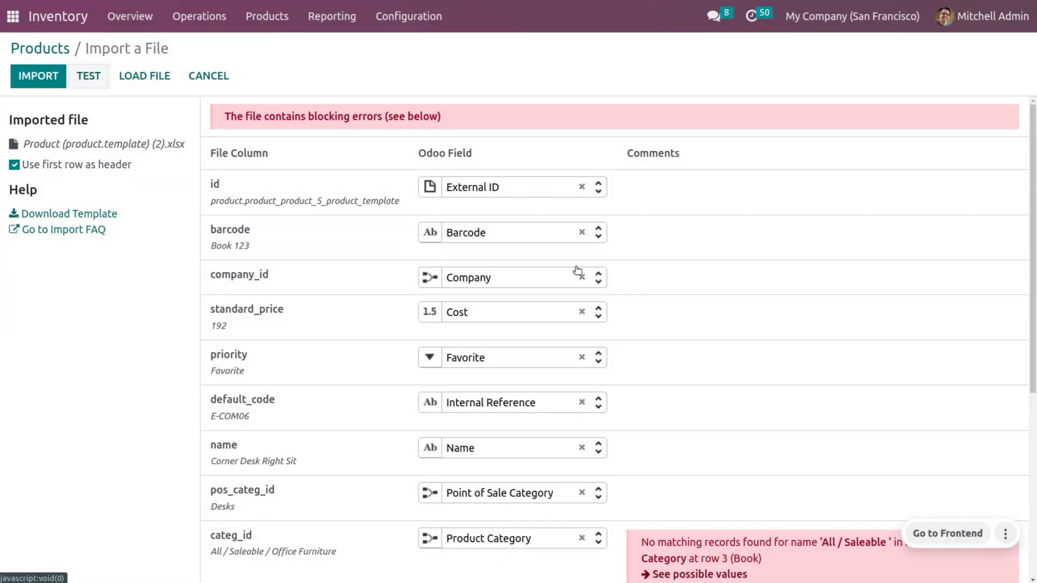
{"action": "scroll", "coordinate": [576, 273], "scroll_direction": "down", "scroll_amount": 4}
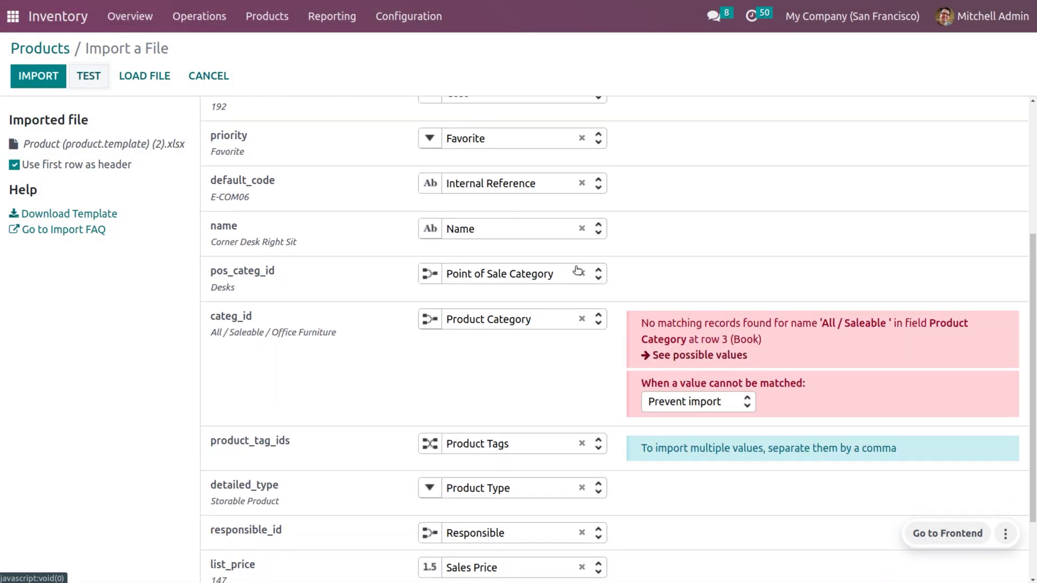
{"action": "left_click", "coordinate": [750, 401]}
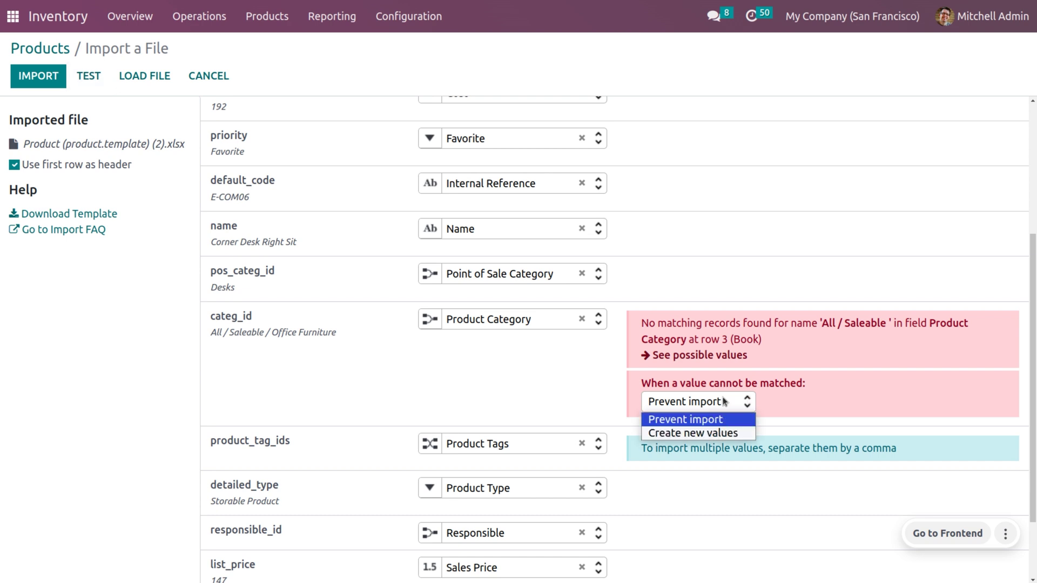
{"action": "left_click", "coordinate": [729, 433]}
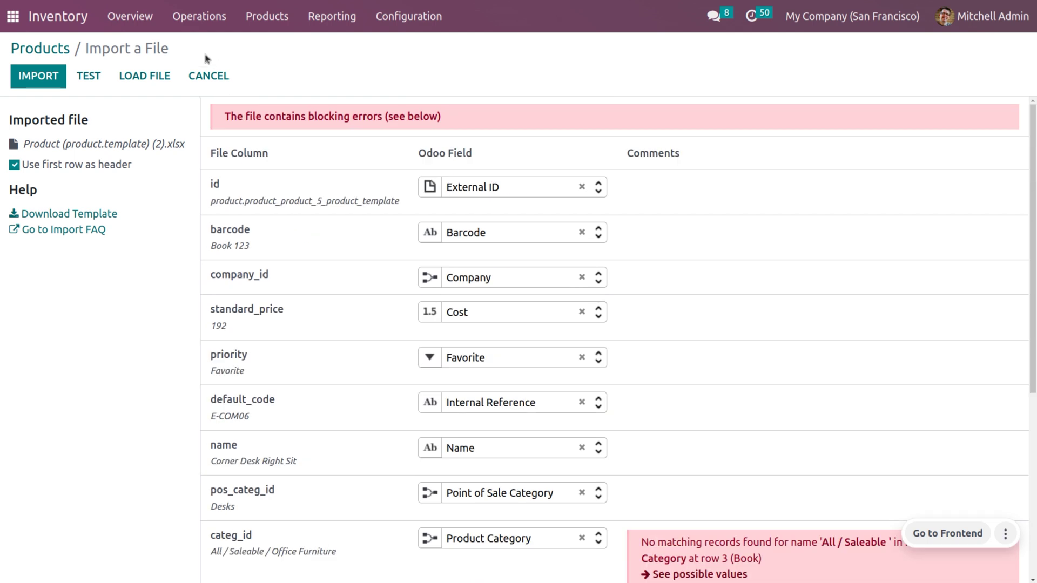
Retest the uploaded product file and import its records.
{"action": "left_click", "coordinate": [98, 80]}
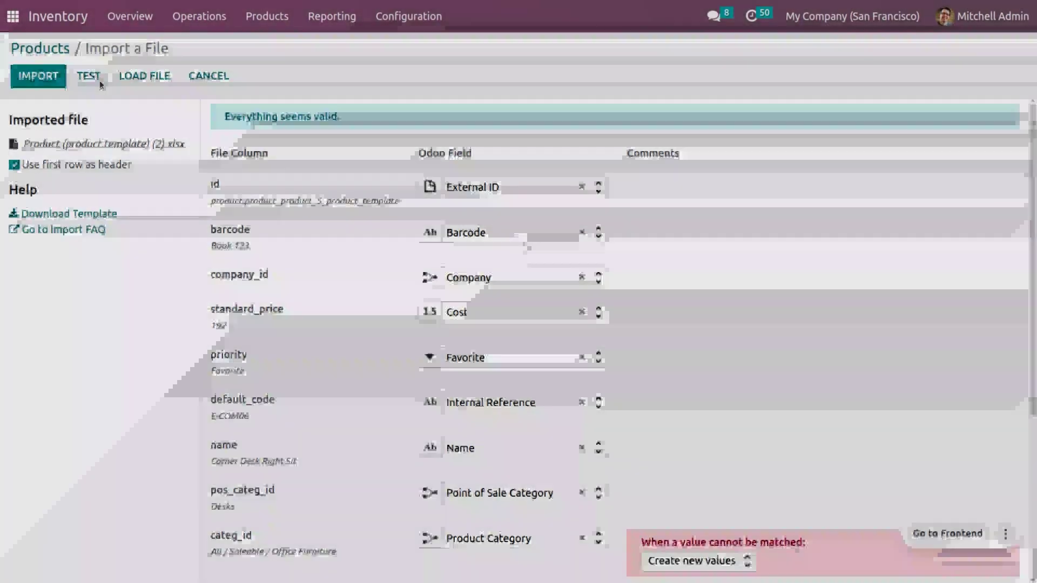
{"action": "scroll", "coordinate": [452, 260], "scroll_direction": "down", "scroll_amount": 4}
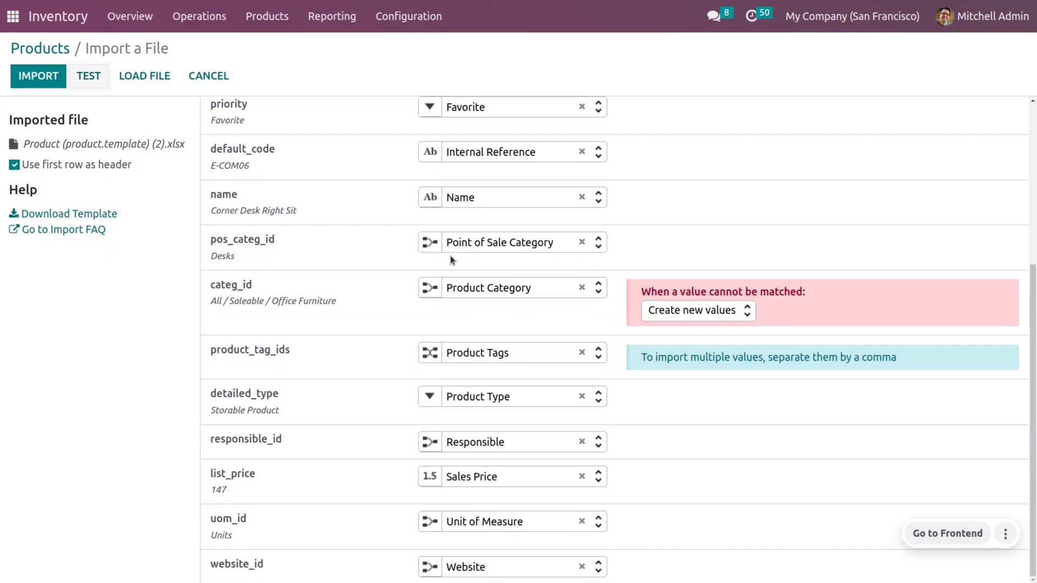
{"action": "left_click", "coordinate": [37, 76]}
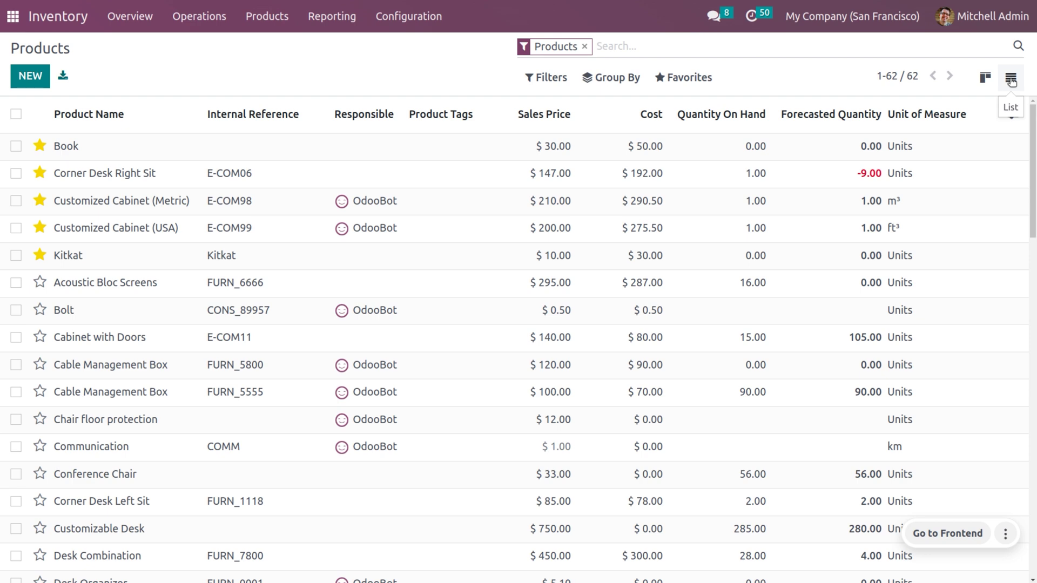
Show the products as Kanban cards, examine the imported Book product's form, and return to the product overview.
{"action": "left_click", "coordinate": [979, 81]}
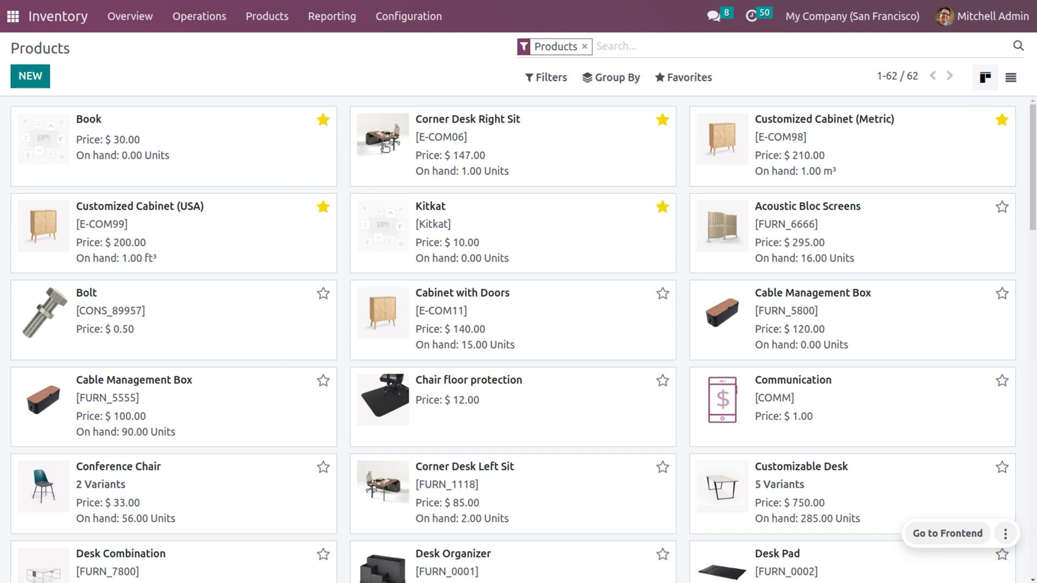
{"action": "left_click", "coordinate": [237, 150]}
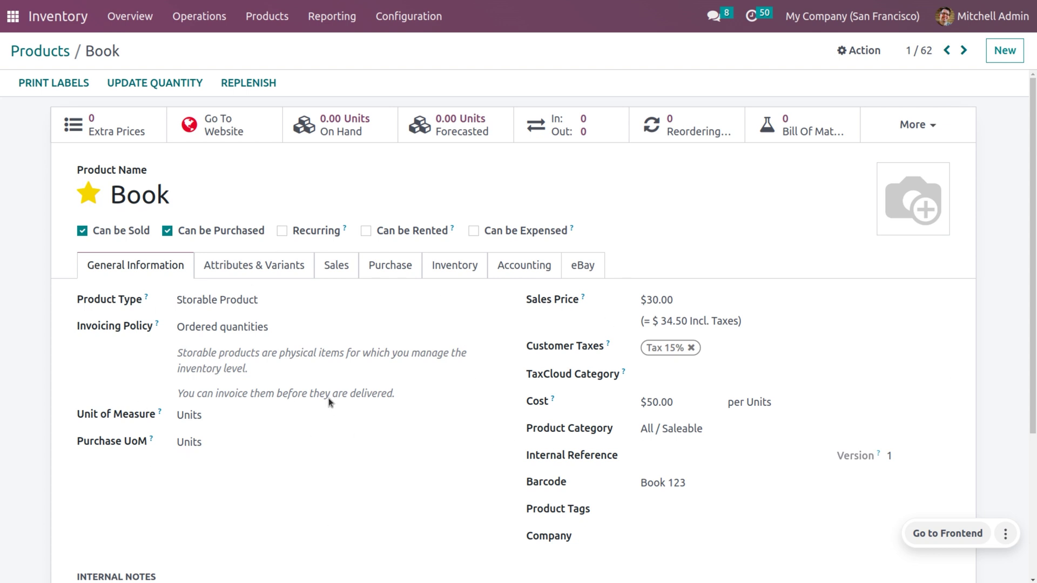
{"action": "left_click", "coordinate": [34, 51]}
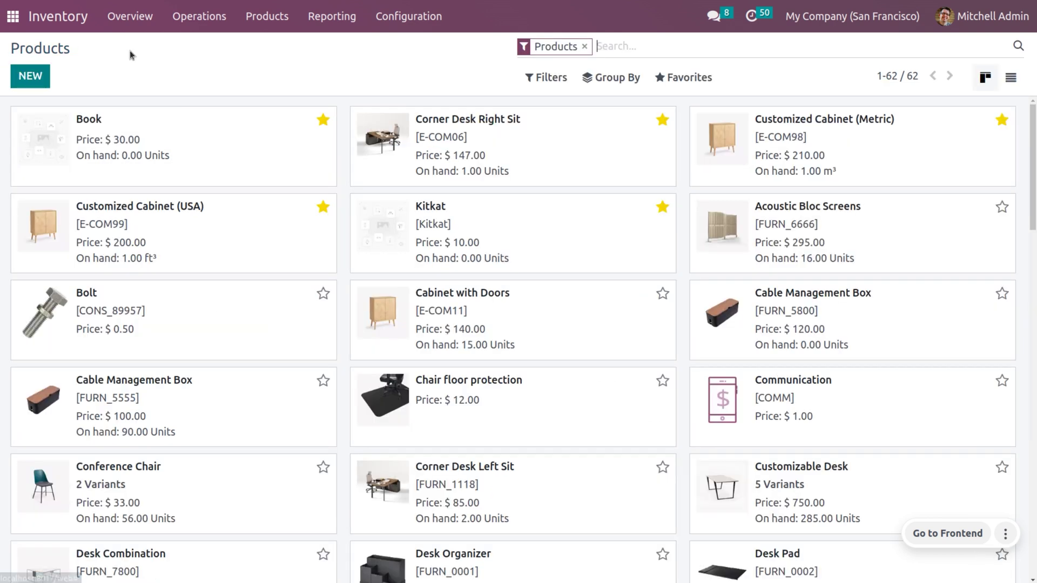
Examine the imported Kitkat product's form and return to the product overview.
{"action": "left_click", "coordinate": [498, 246]}
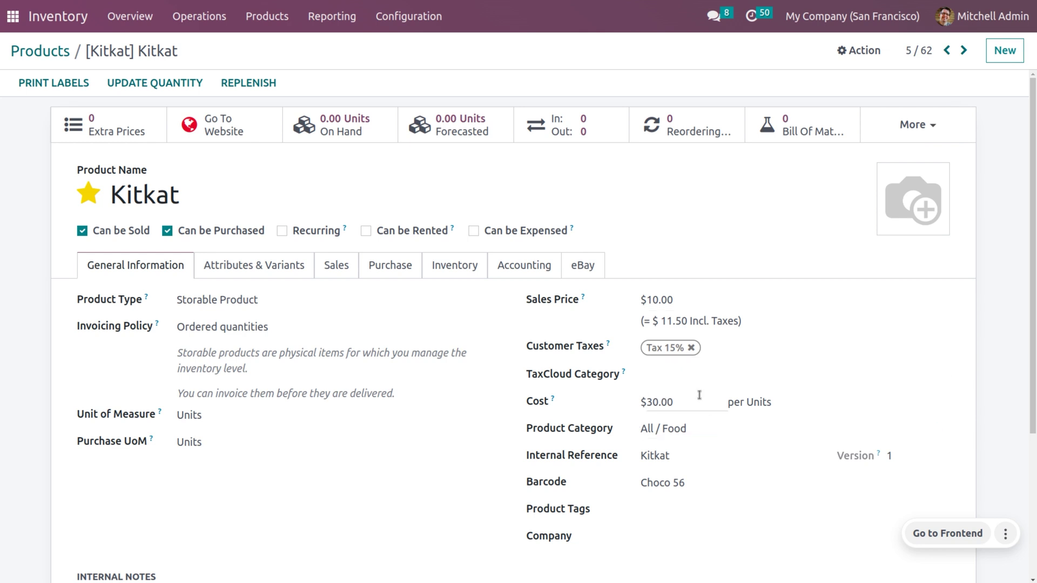
{"action": "left_click", "coordinate": [49, 54]}
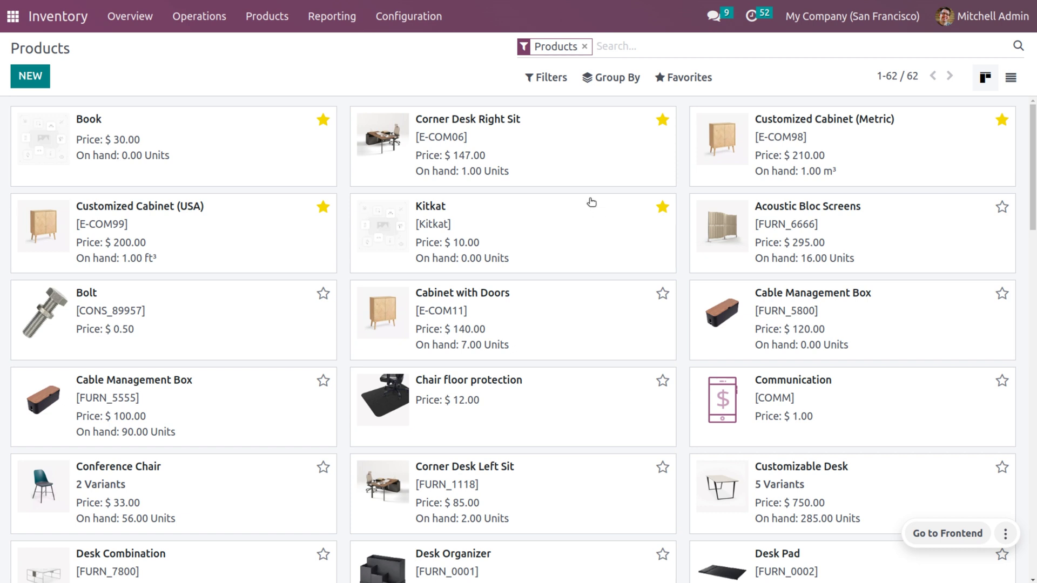
Open the All / Food product category and examine the Kitkat product assigned to it, returning to the category's product list.
{"action": "left_click", "coordinate": [405, 34]}
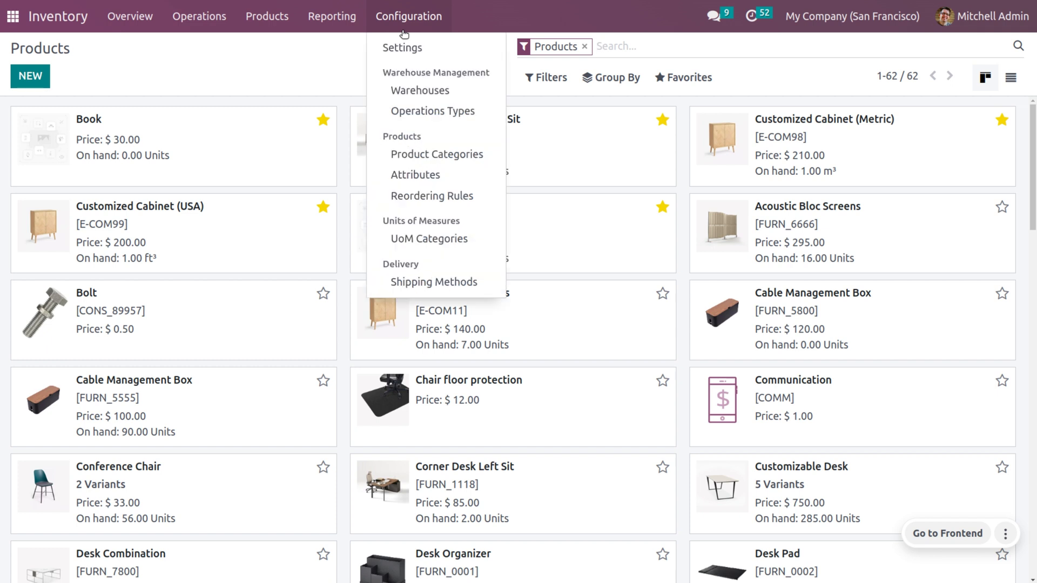
{"action": "left_click", "coordinate": [438, 155]}
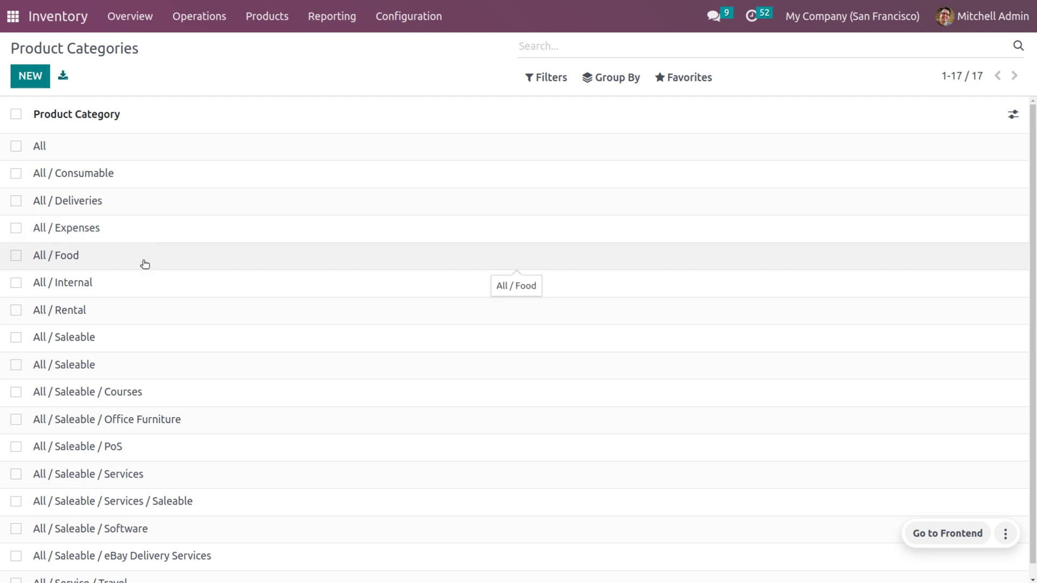
{"action": "left_click", "coordinate": [143, 263]}
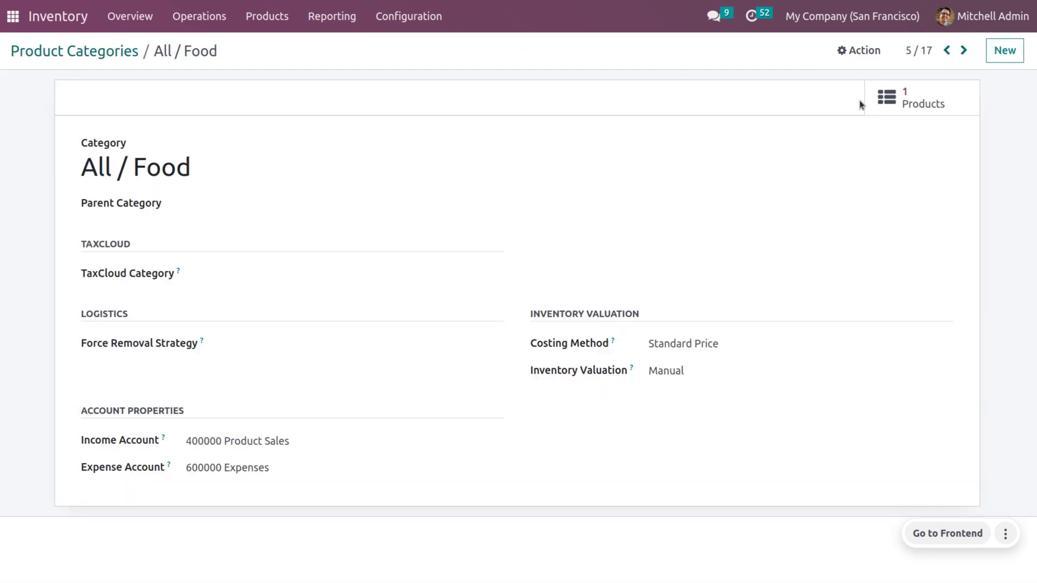
{"action": "left_click", "coordinate": [954, 103]}
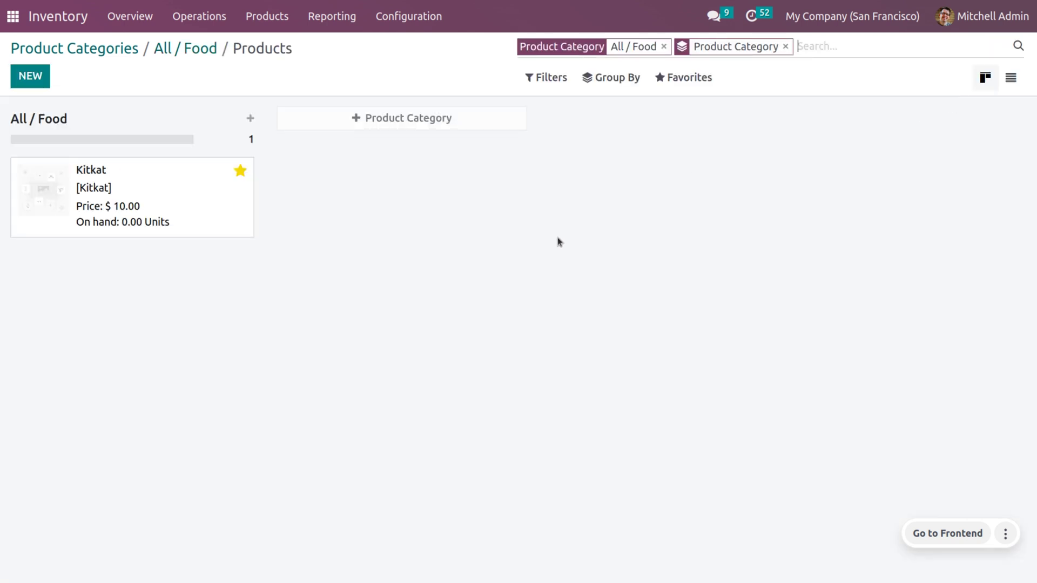
{"action": "left_click", "coordinate": [208, 211]}
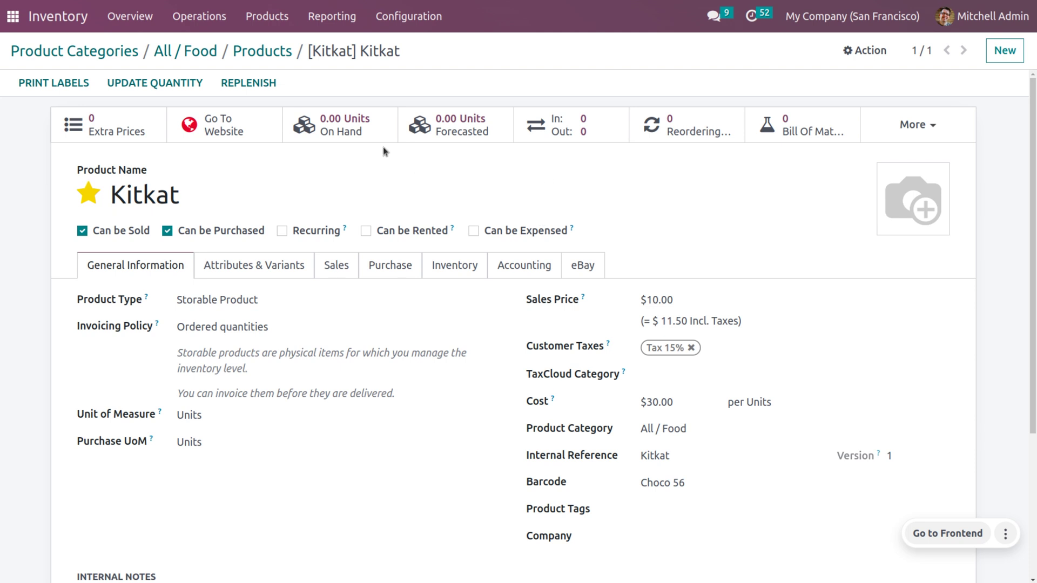
{"action": "left_click", "coordinate": [251, 50]}
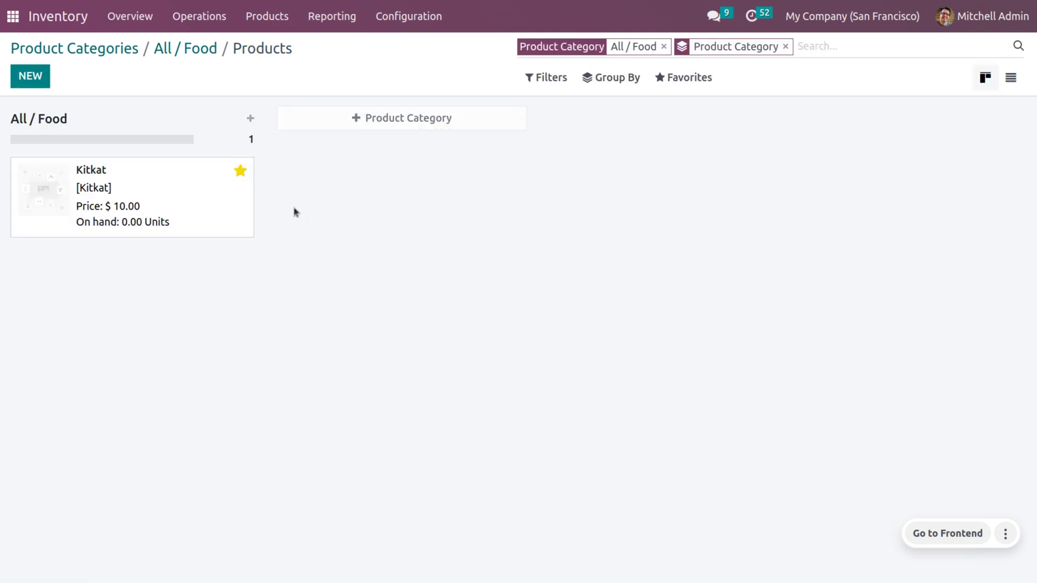